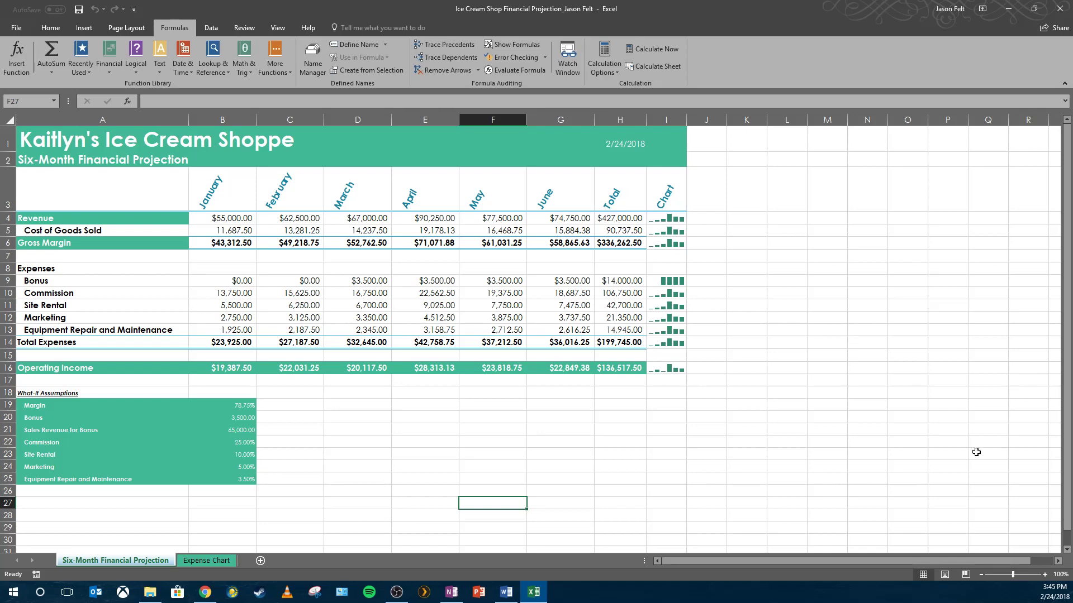
Step: Copy the entire Six-Month Financial Projection sheet and paste it into a new worksheet
click(1072, 445)
click(424, 479)
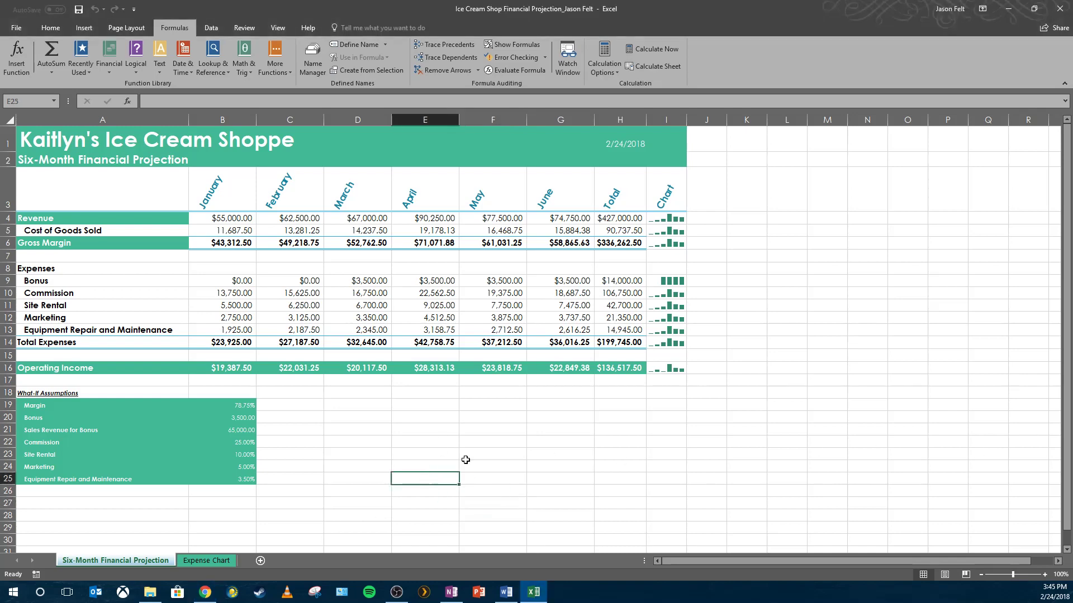
click(54, 137)
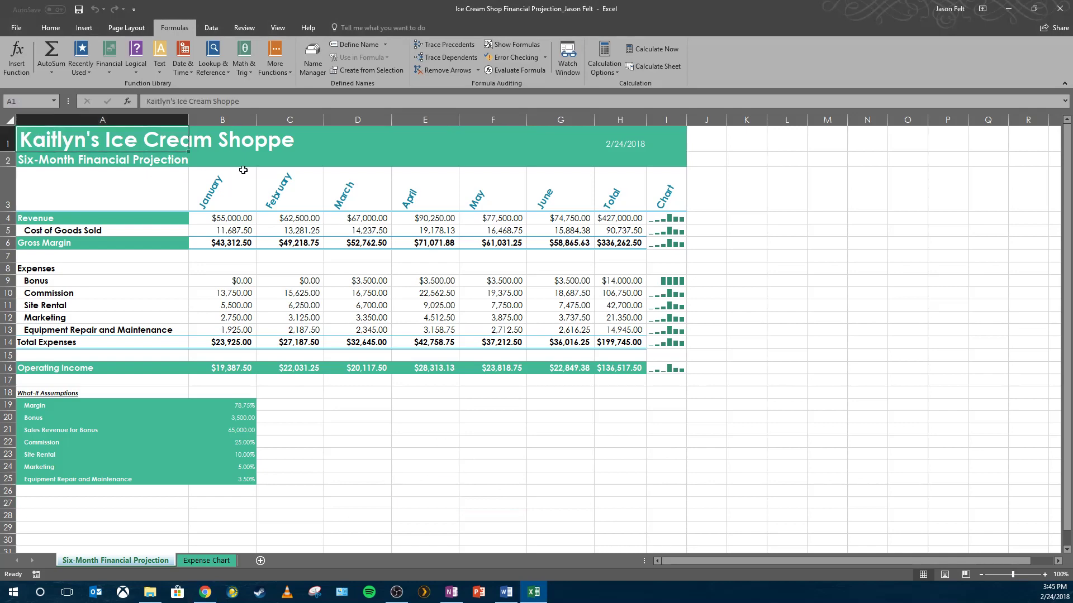
key(ctrl+a)
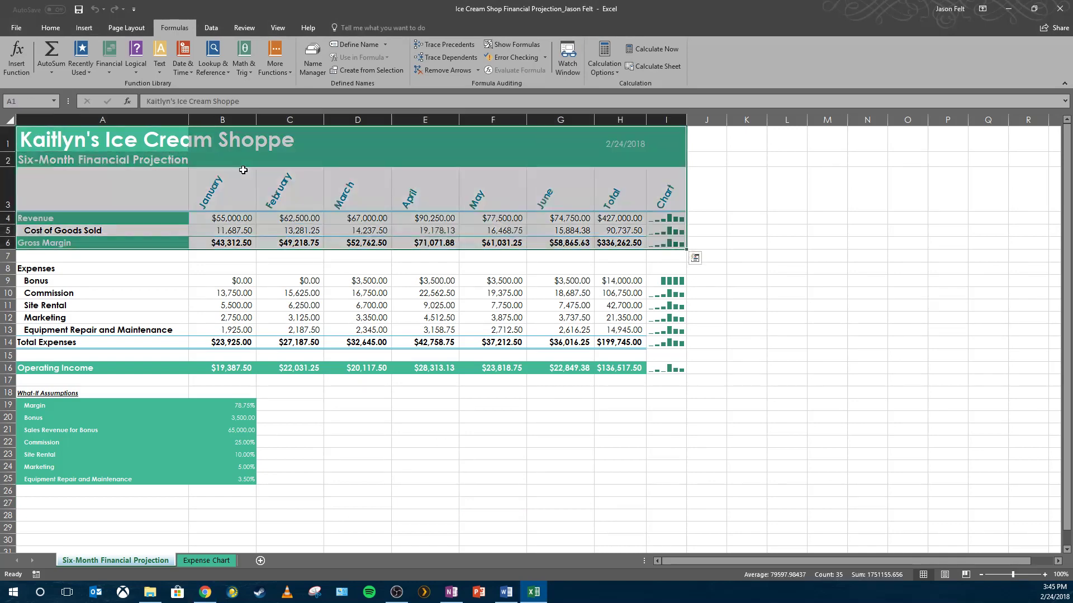
key(ctrl+a)
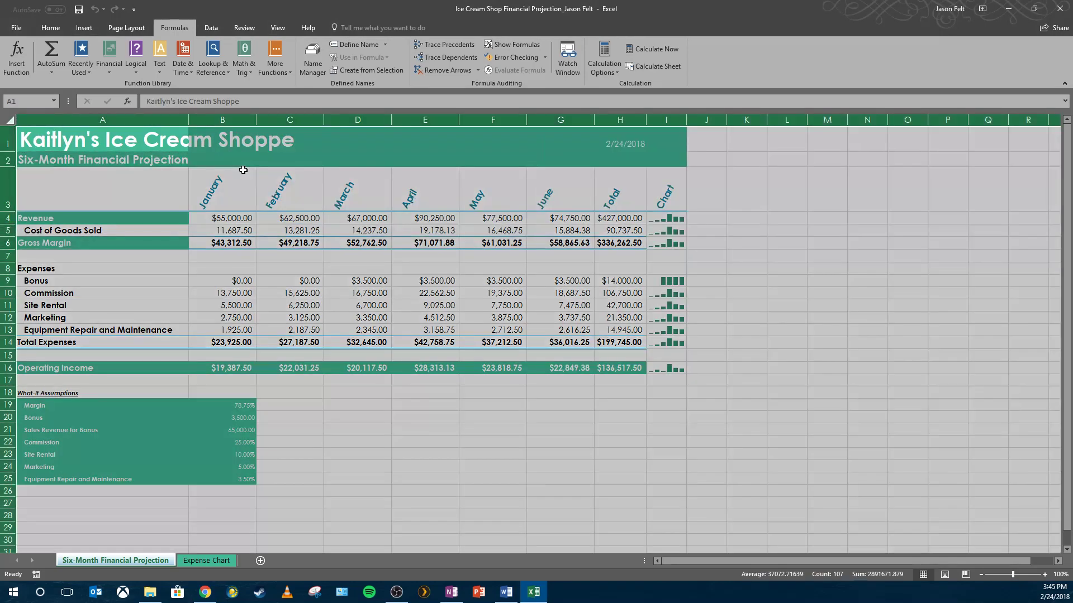
key(ctrl+c)
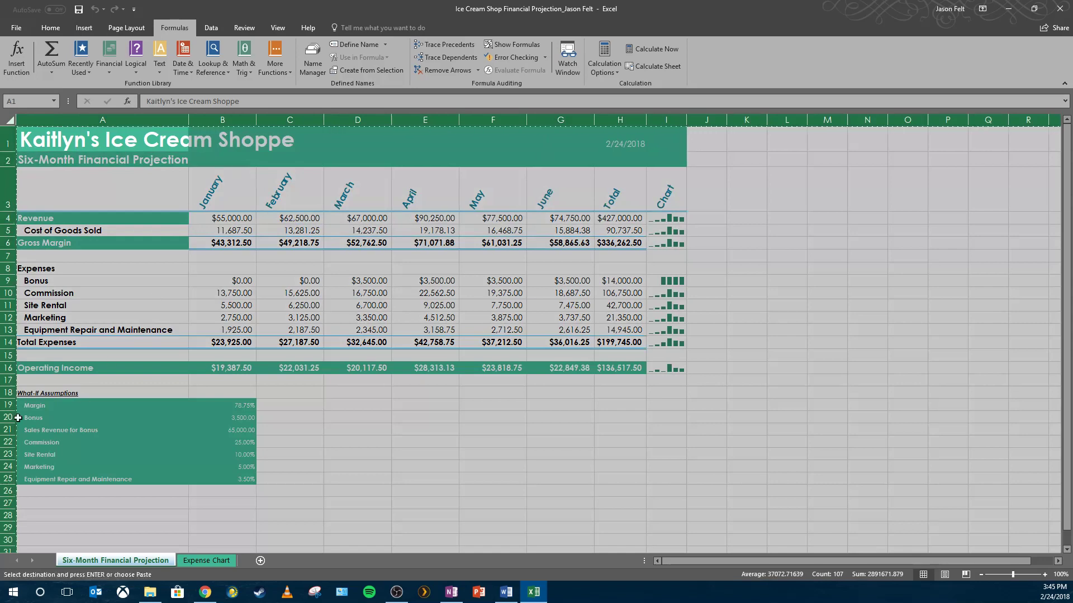
click(259, 561)
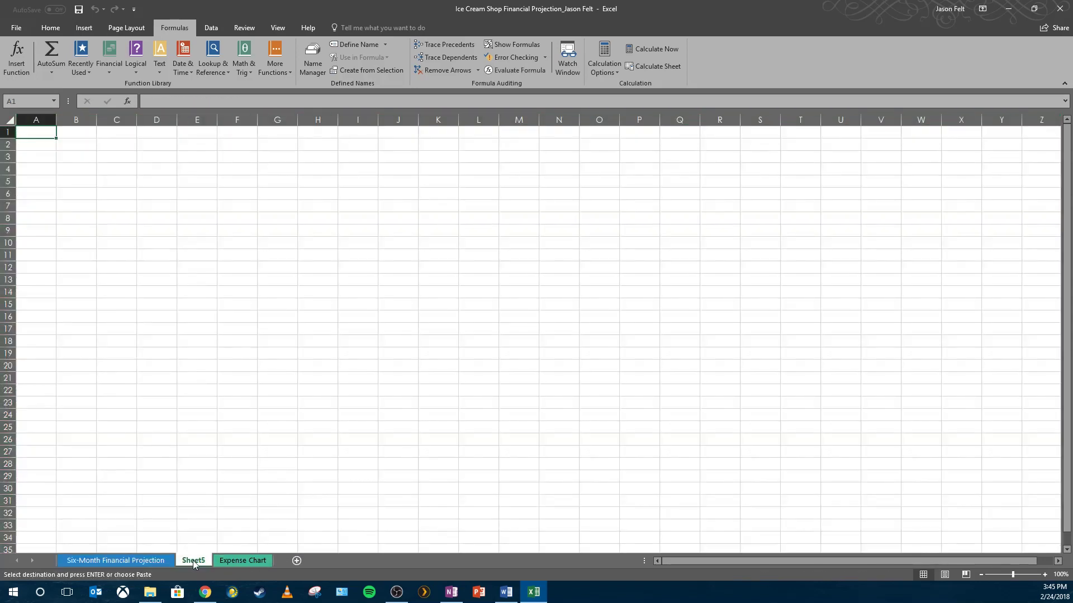
key(ctrl+v)
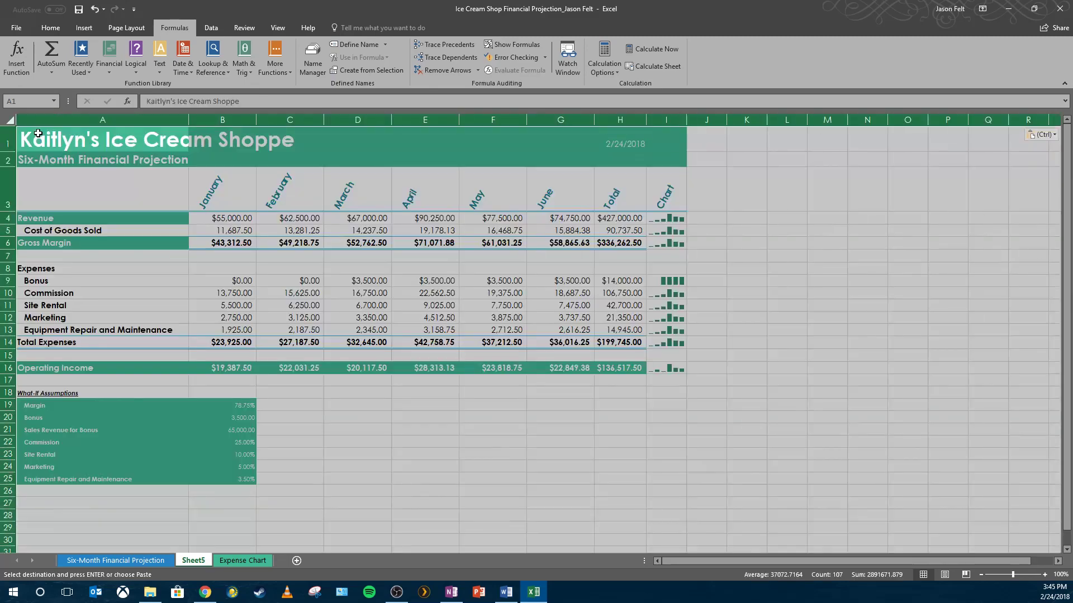
click(572, 468)
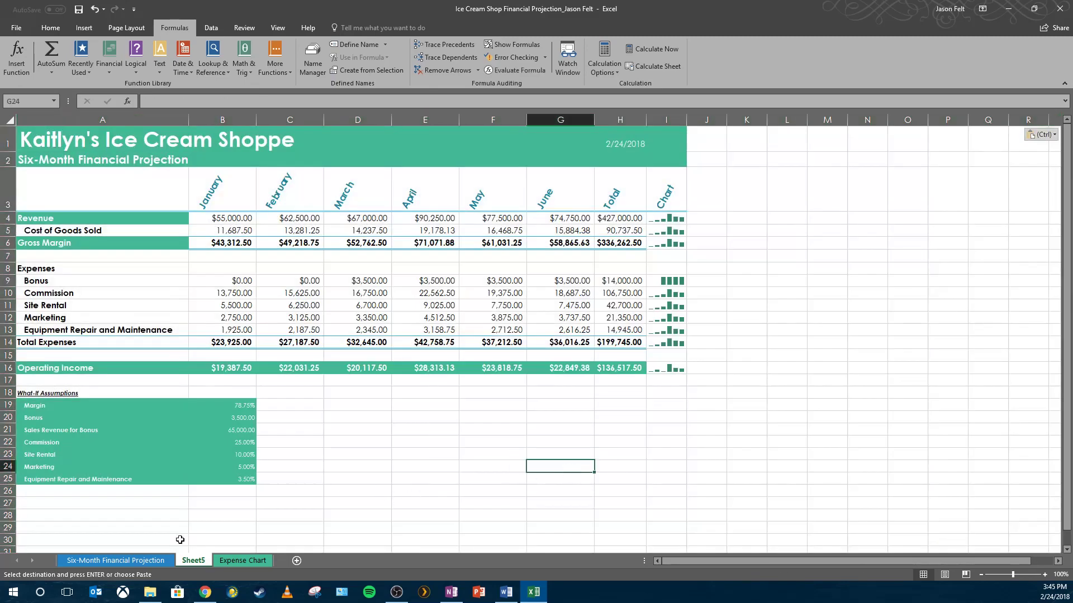
click(115, 560)
click(205, 560)
click(401, 479)
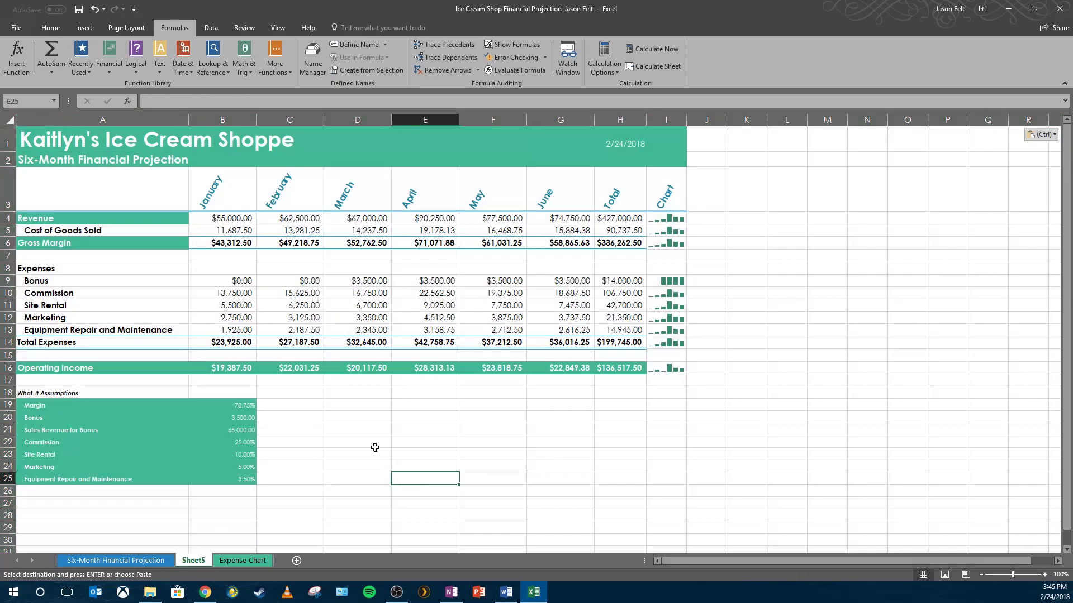
Step: Rename the new worksheet as What-If Analysis
right_click(199, 561)
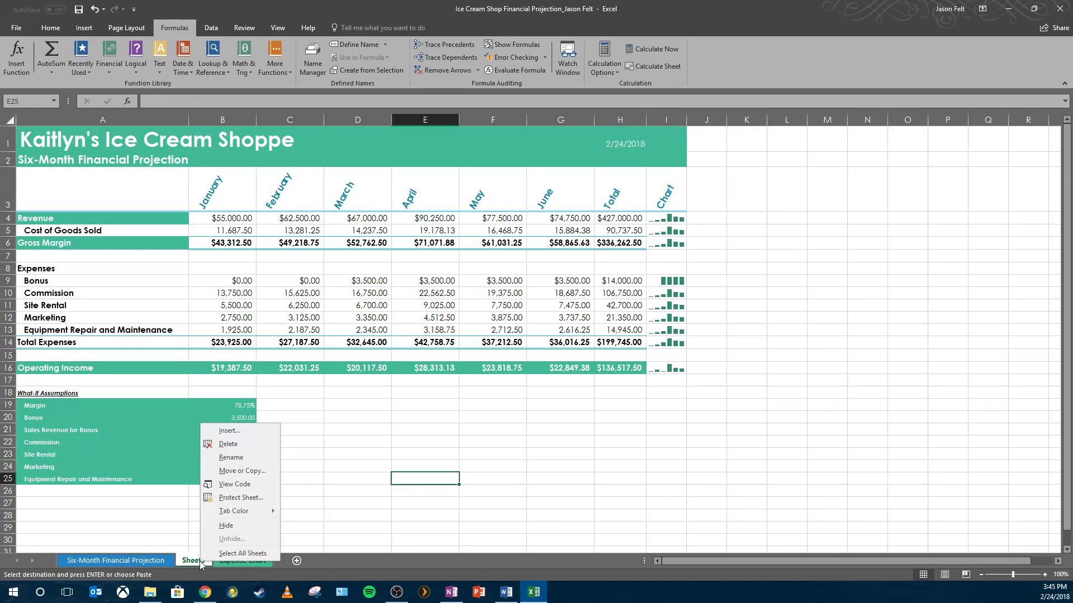
click(231, 457)
text(What-I)
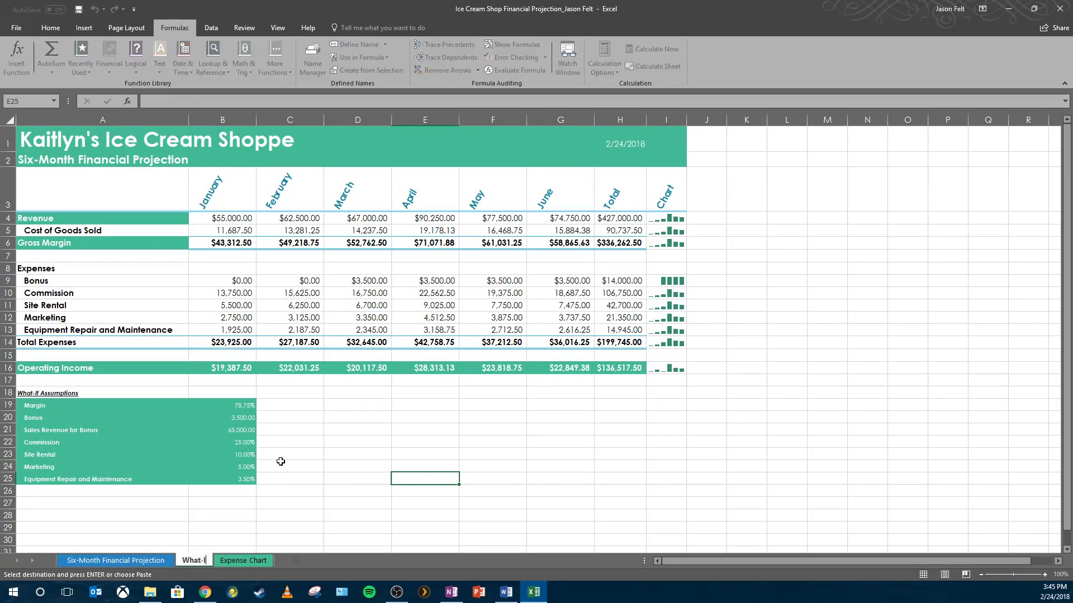
text(f Analysis)
key(Return)
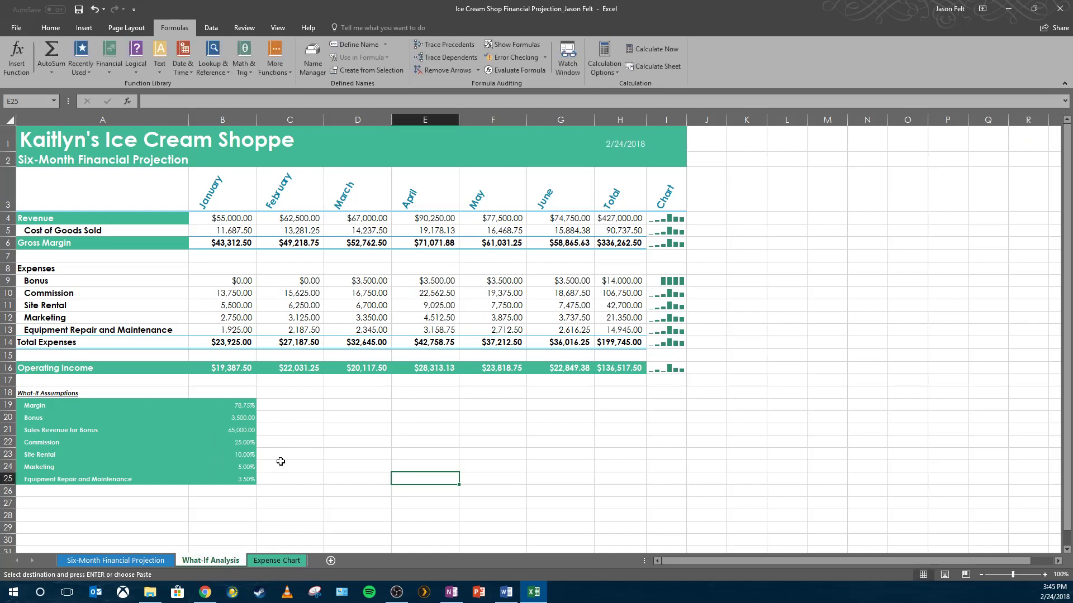
Step: Set the tab color of the What-If Analysis sheet to the standard red
key(Left)
right_click(222, 566)
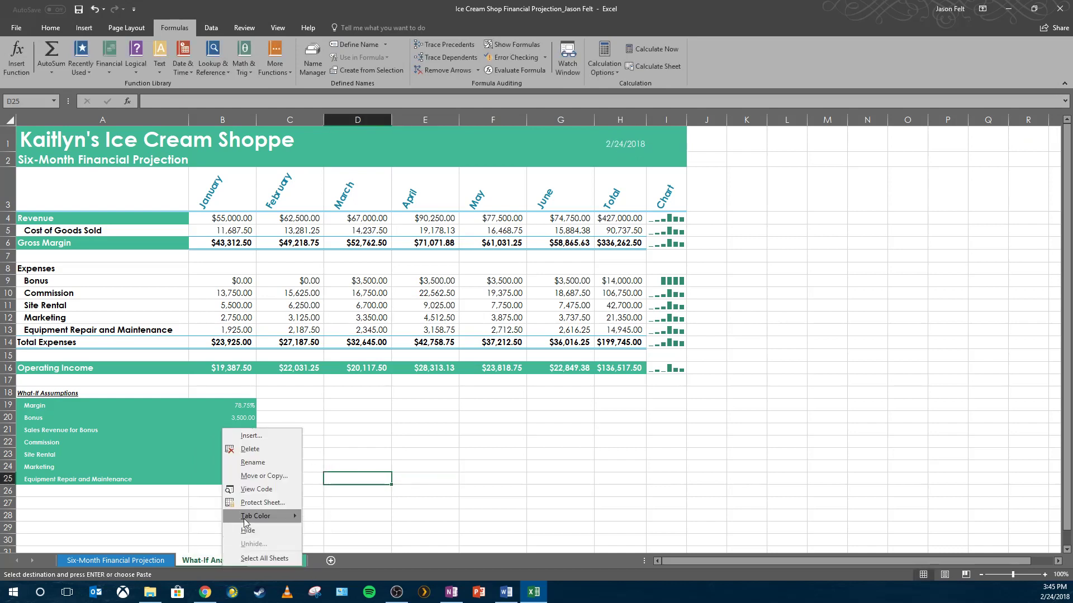
mouse_move(271, 518)
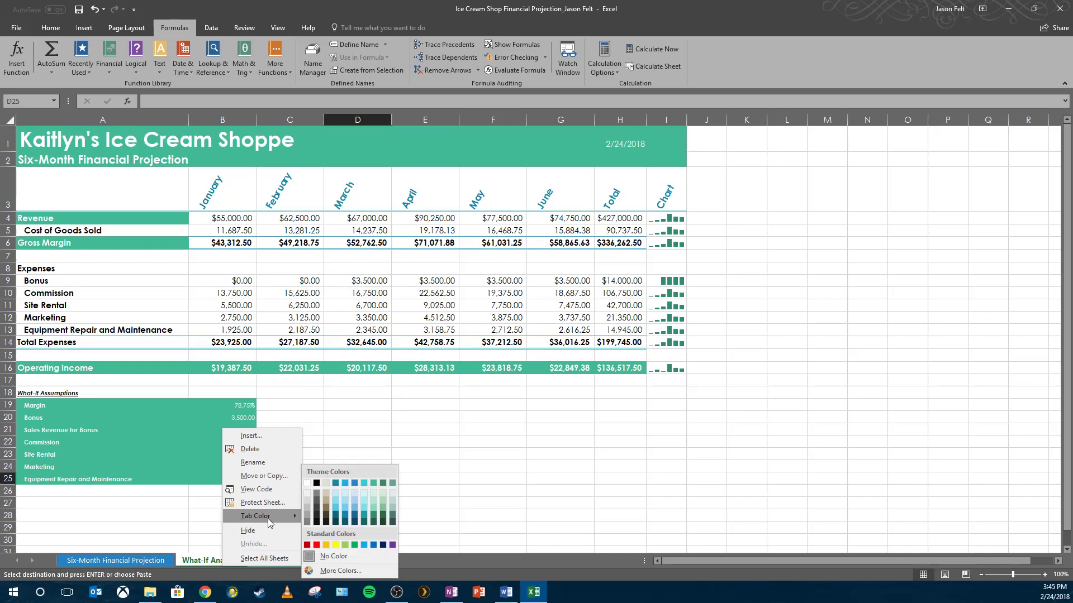
click(320, 546)
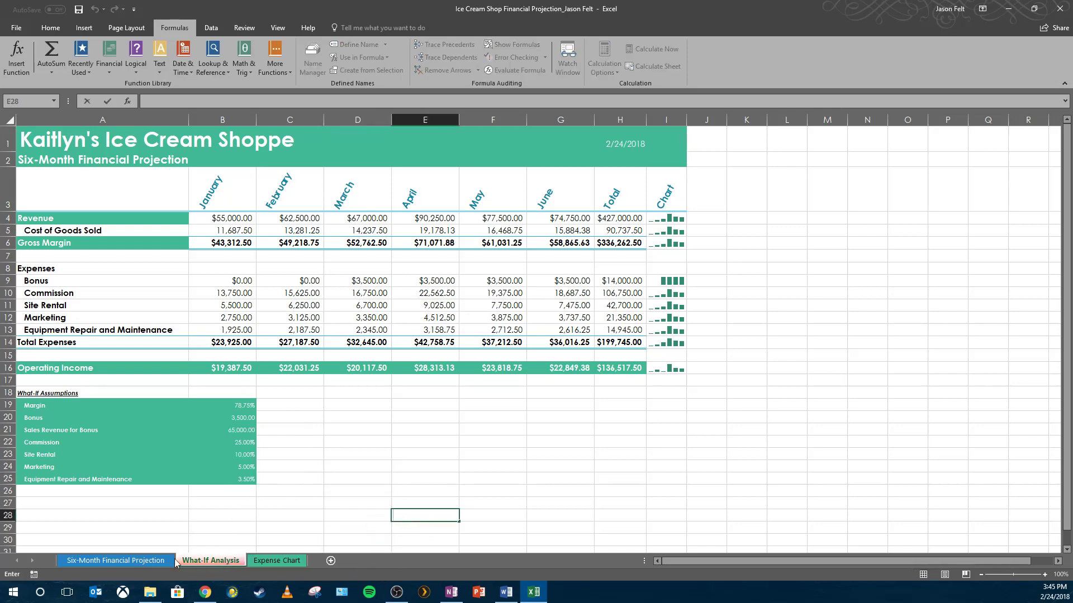
key(ctrl+Page_Up)
click(190, 566)
click(397, 514)
double_click(395, 480)
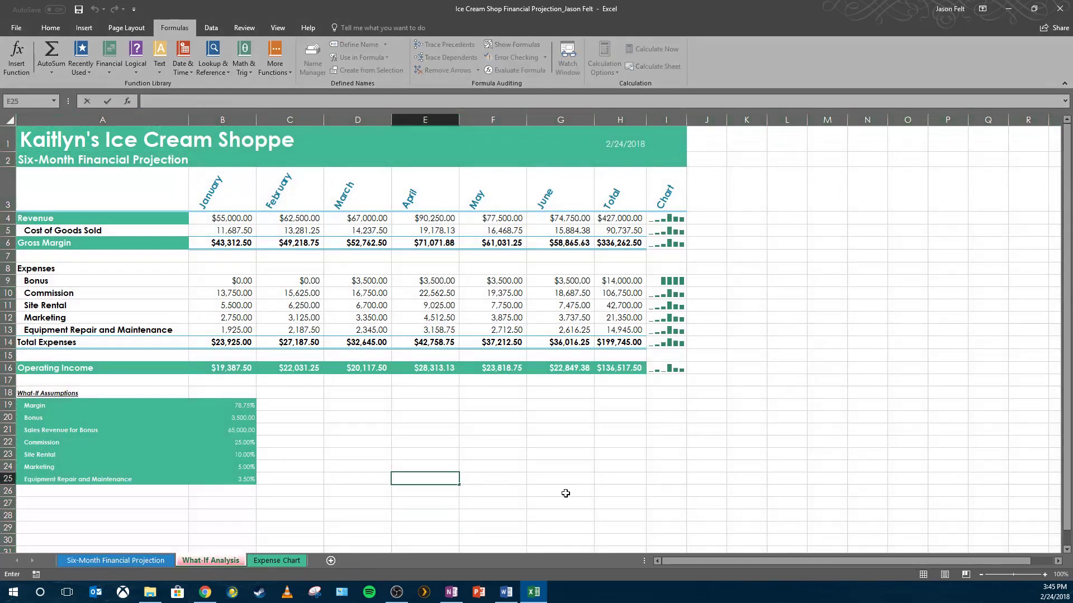
key(alt+Tab)
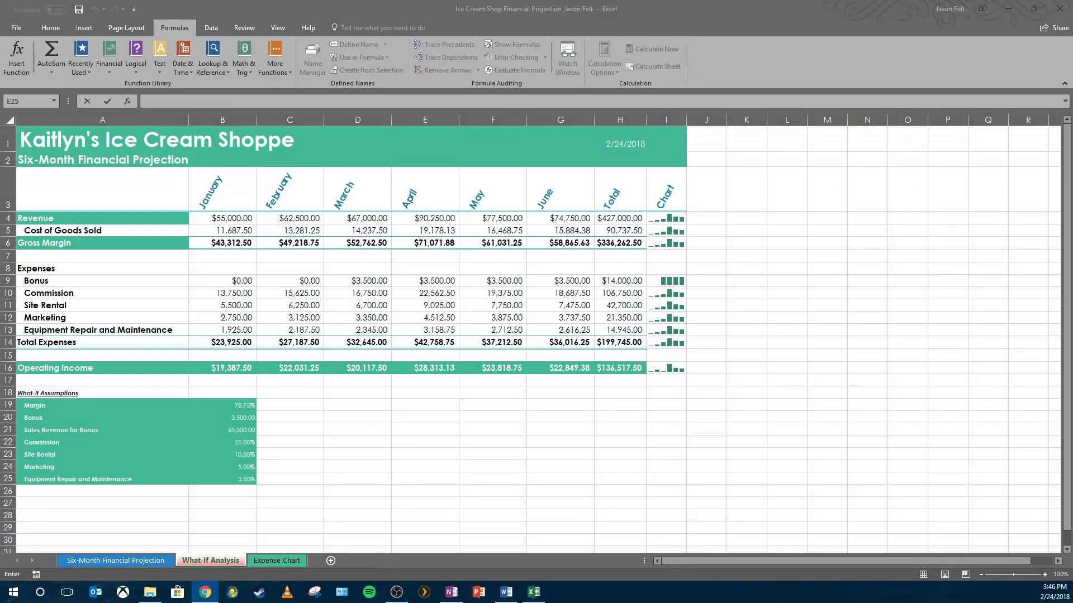
key(alt+Tab)
click(621, 428)
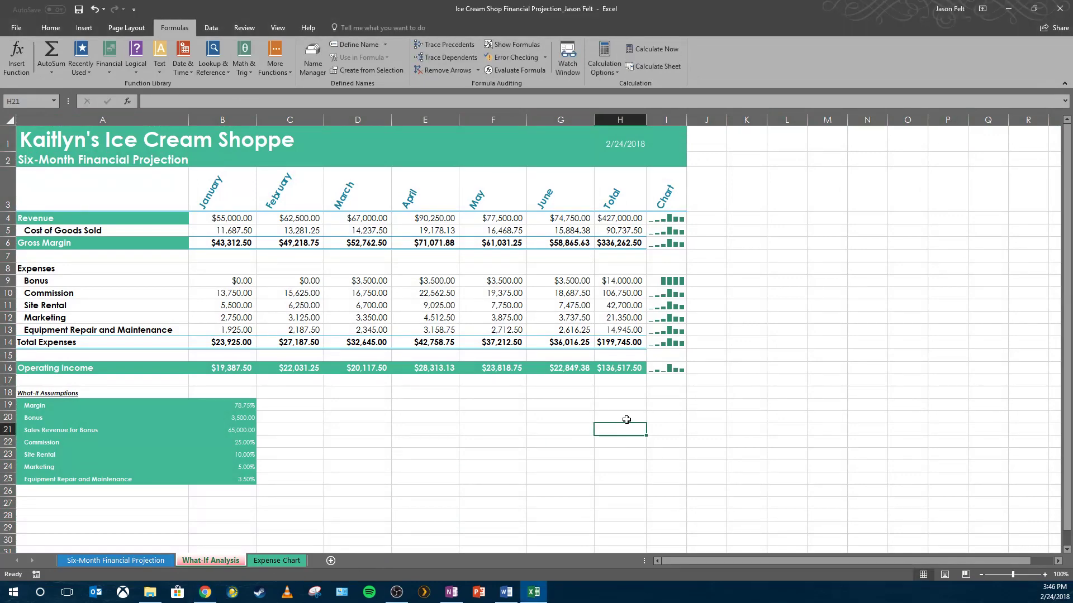
scroll(626, 420, down, 1)
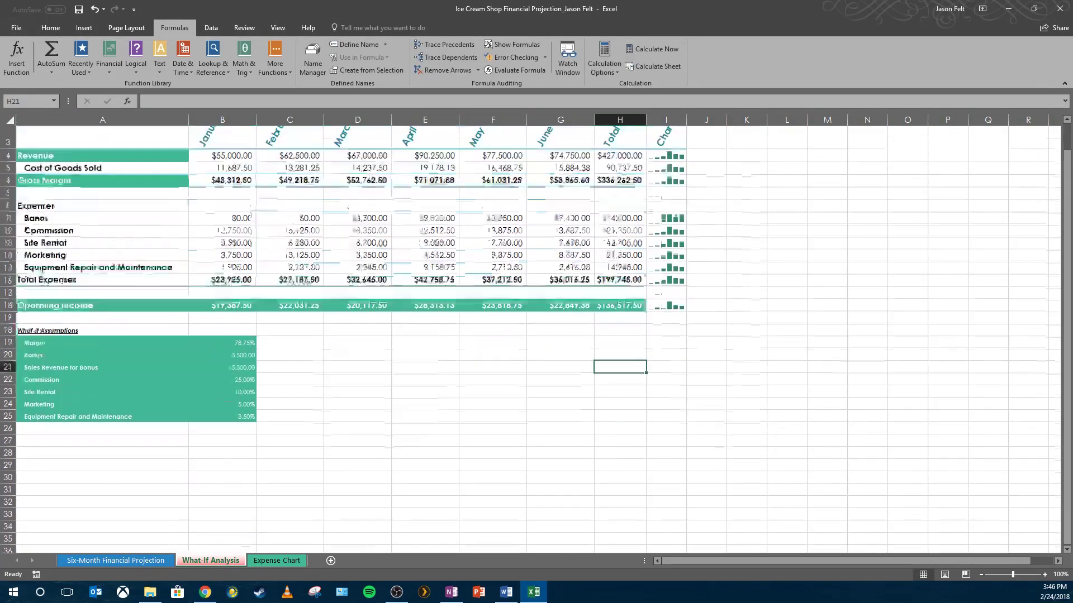
scroll(536, 335, up, 1)
click(748, 342)
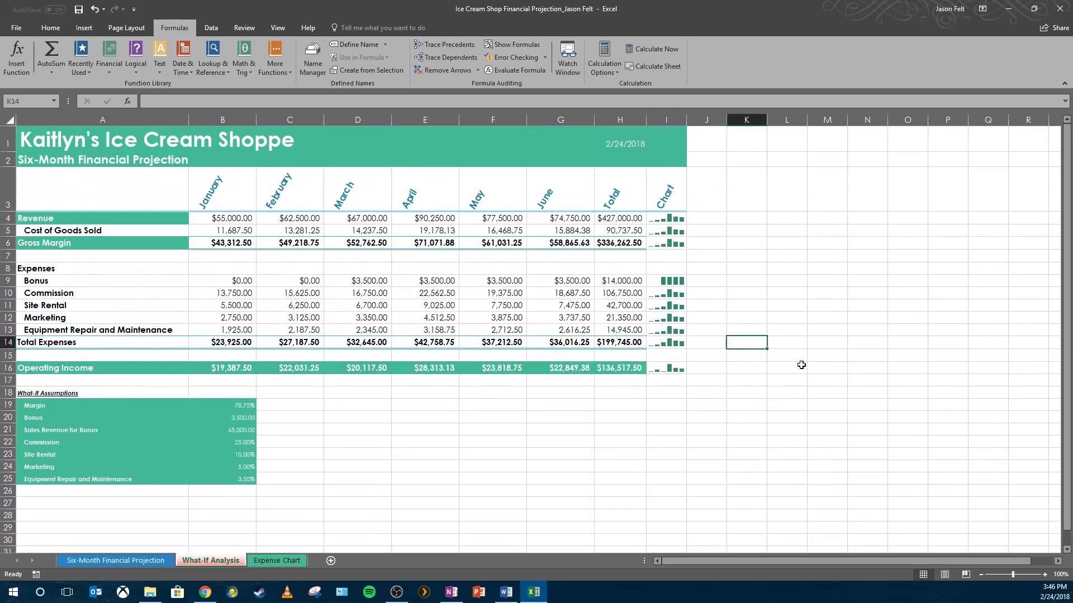
Step: Split the What-If Analysis window horizontally above row 7, with row 4 as the first visible row
scroll(802, 365, down, 1)
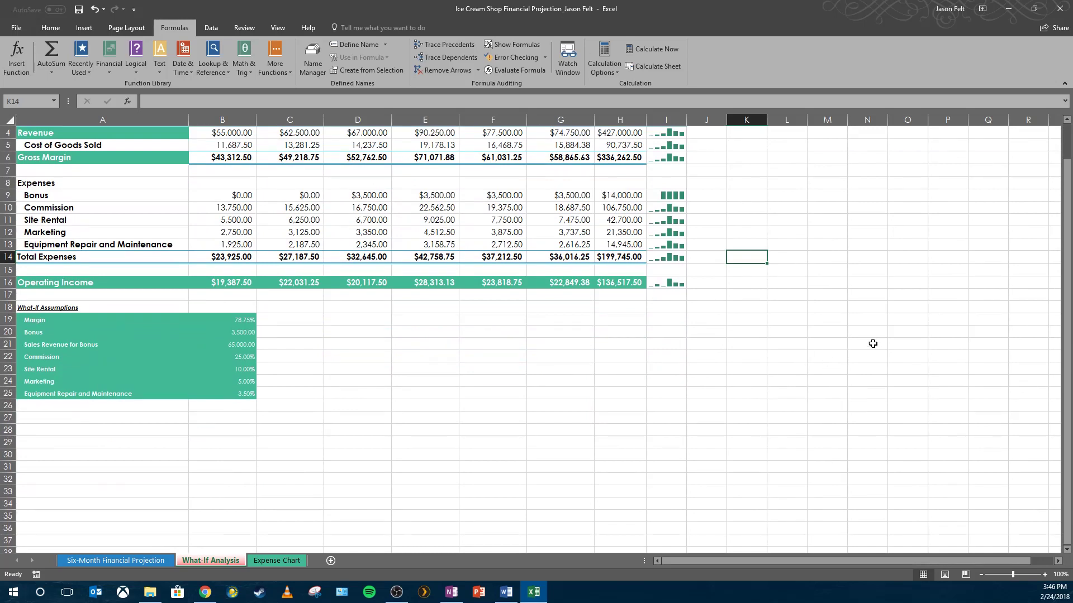
click(182, 179)
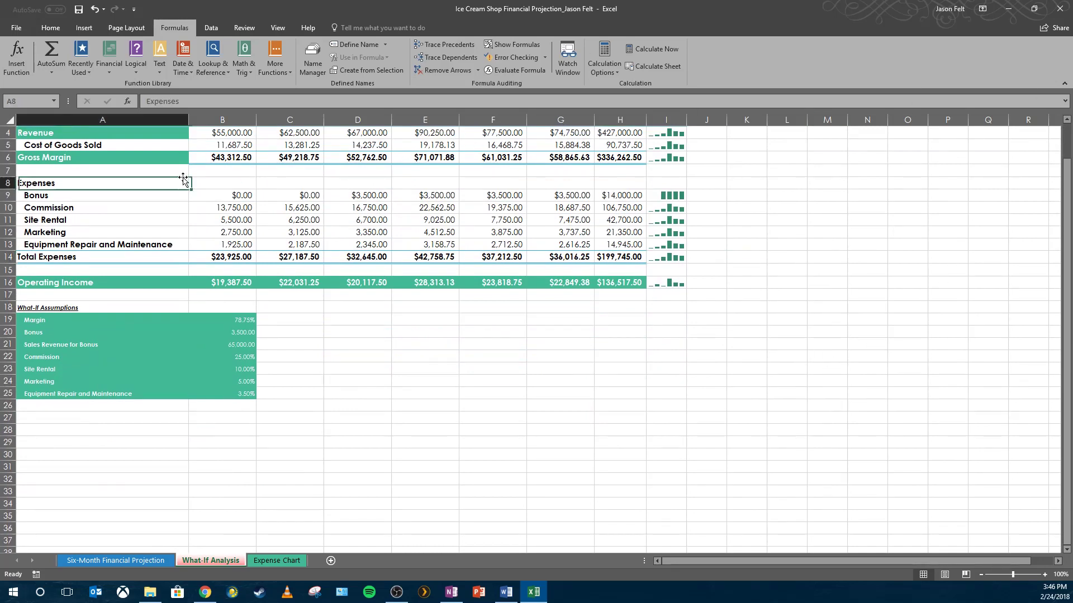
click(176, 170)
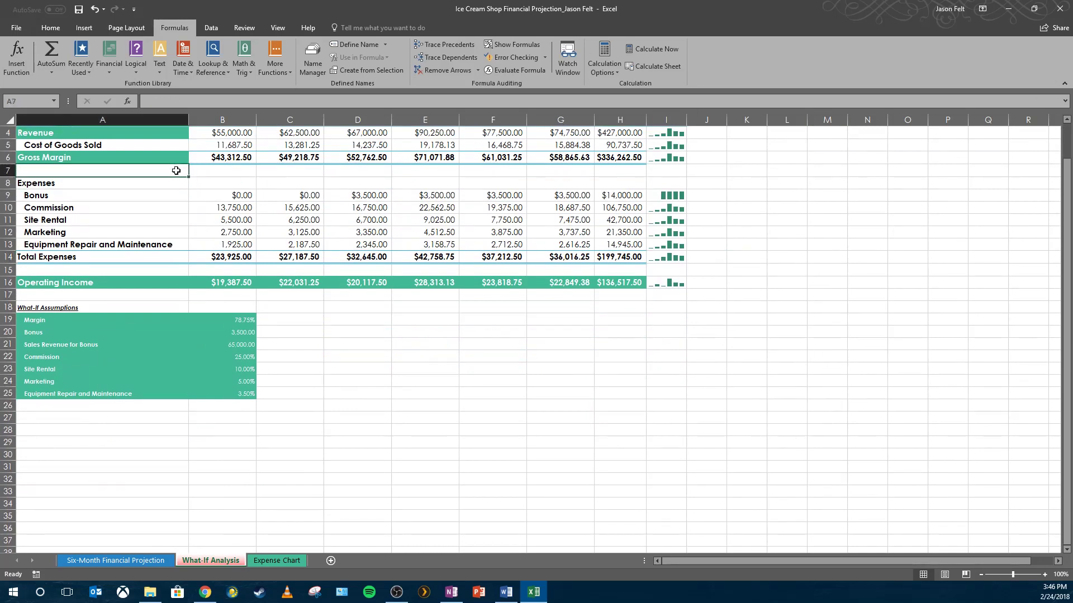
key(alt+Tab)
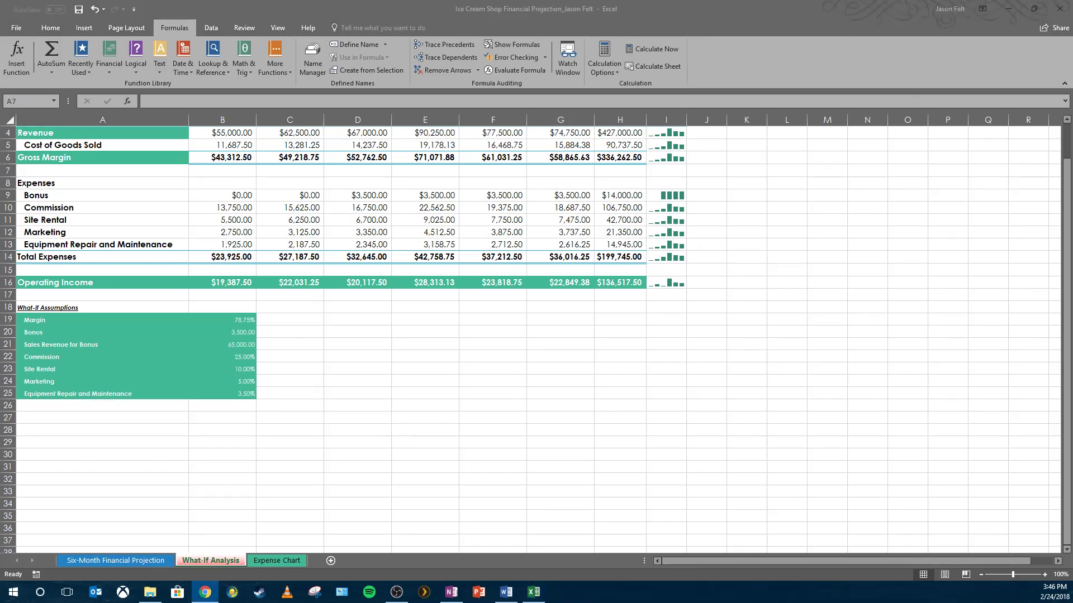
key(alt+Tab)
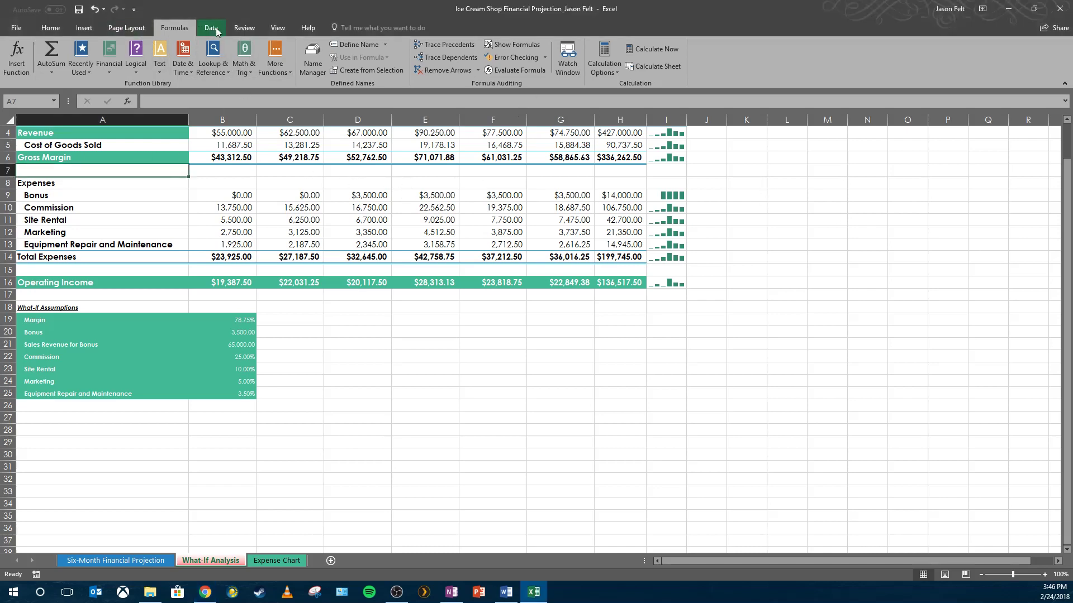
click(267, 28)
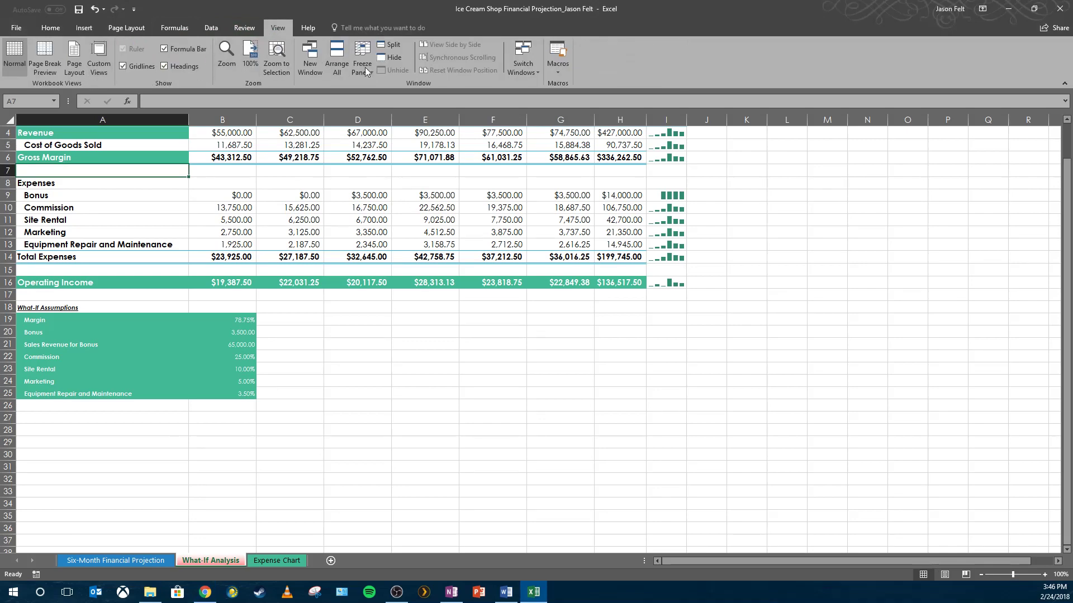
click(386, 45)
Step: Examine the title, month headings, revenue and expense rows separately in the upper and lower panes of the split sheet
click(296, 222)
scroll(326, 245, up, 2)
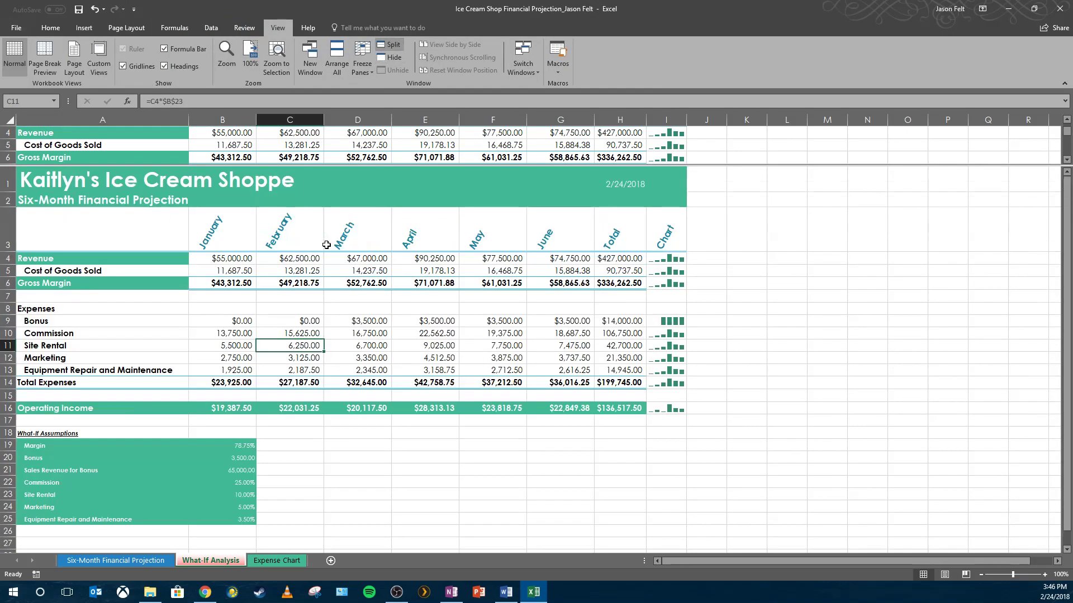
scroll(327, 245, down, 2)
click(286, 145)
scroll(288, 167, up, 1)
scroll(288, 171, down, 2)
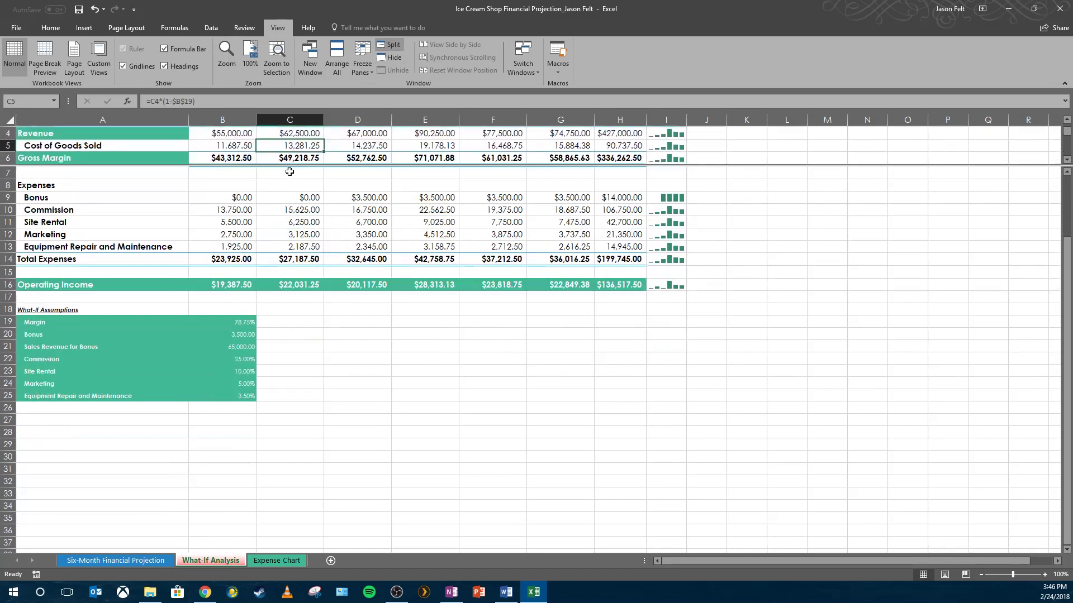
scroll(290, 171, up, 1)
scroll(466, 145, up, 1)
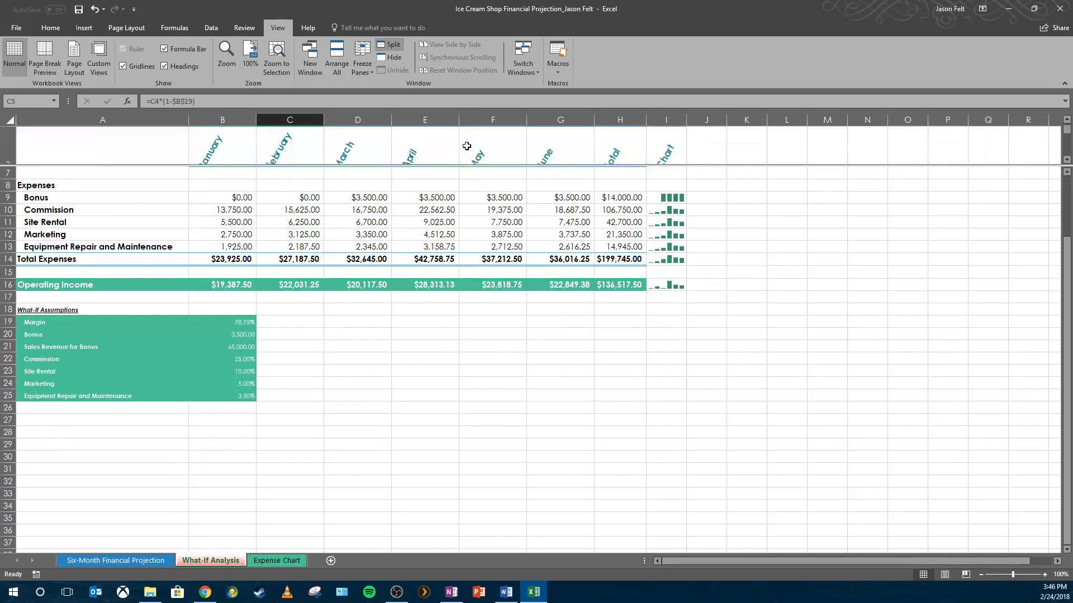
scroll(466, 146, down, 2)
scroll(485, 151, up, 1)
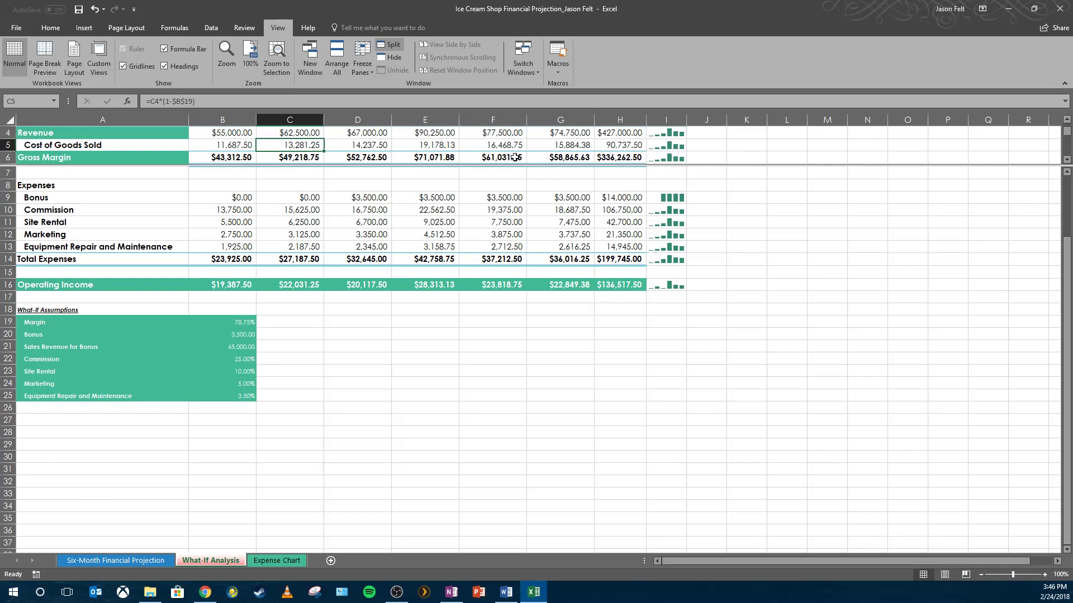
scroll(514, 157, up, 1)
scroll(514, 157, down, 2)
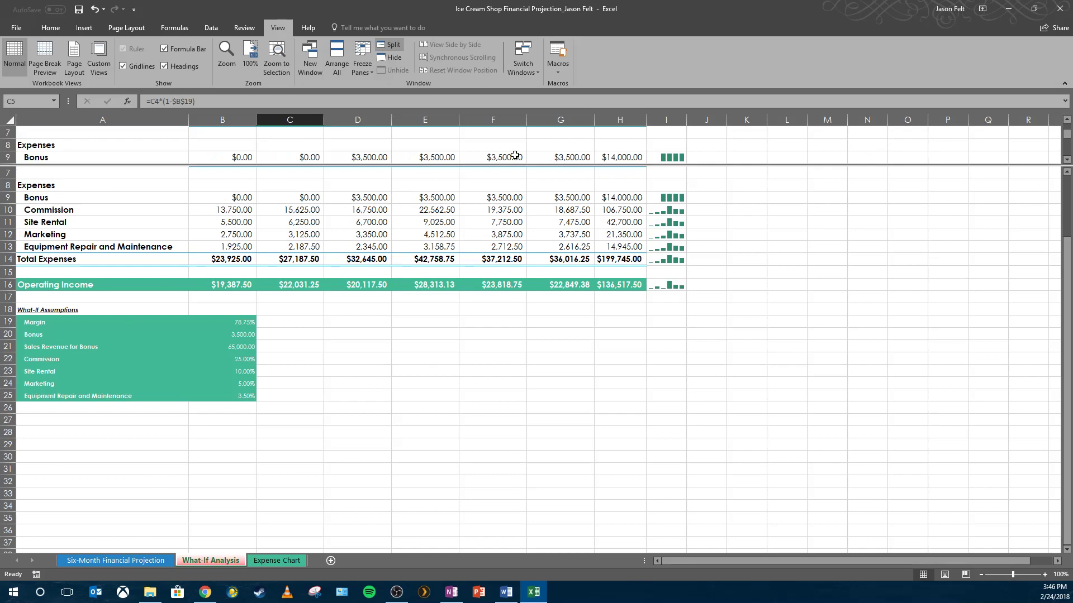
scroll(515, 157, down, 1)
scroll(515, 157, up, 1)
click(1067, 159)
click(1066, 159)
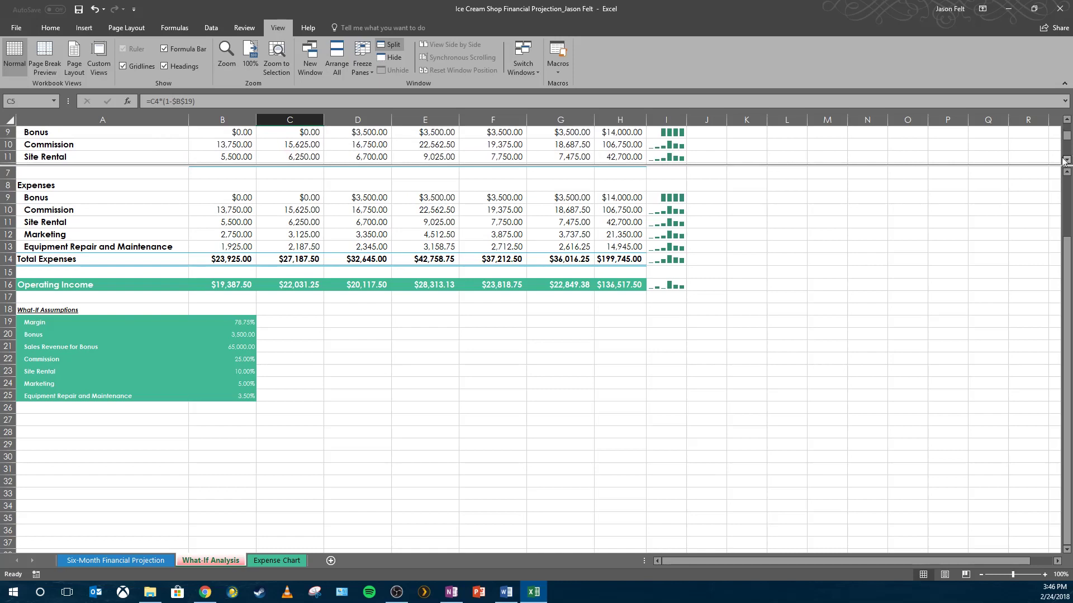
Step: Inspect the Sales Revenue for Bonus and Bonus values in the What-If Assumptions
click(327, 322)
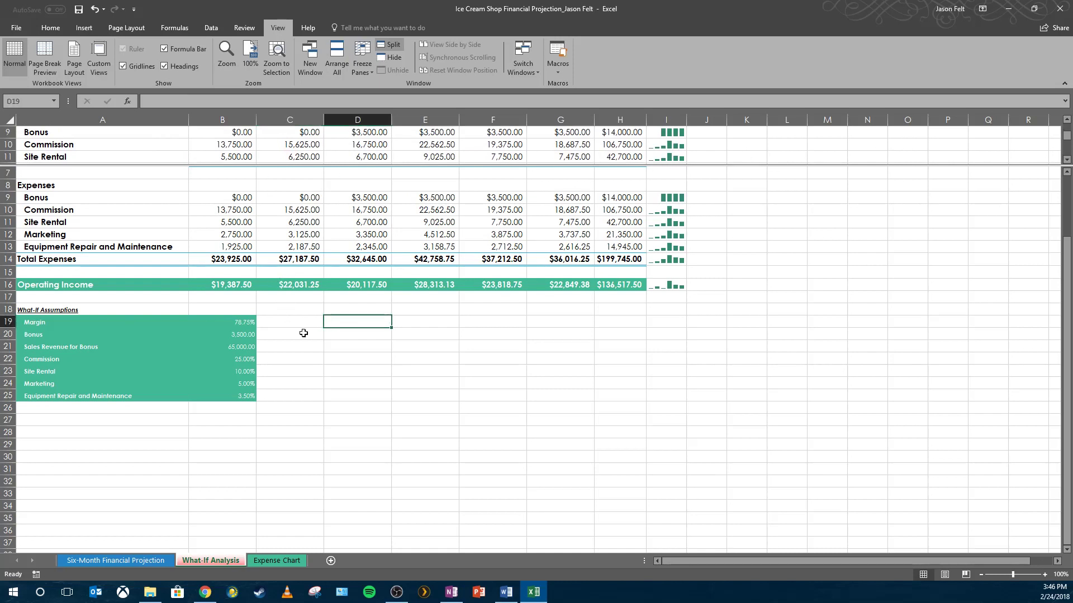
click(274, 337)
click(247, 342)
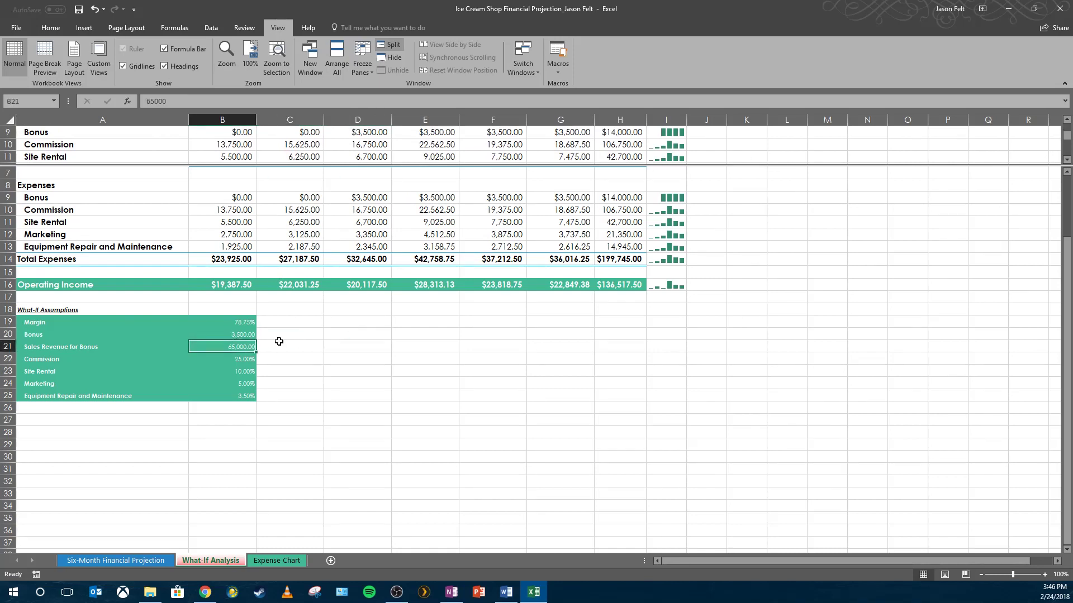
click(242, 336)
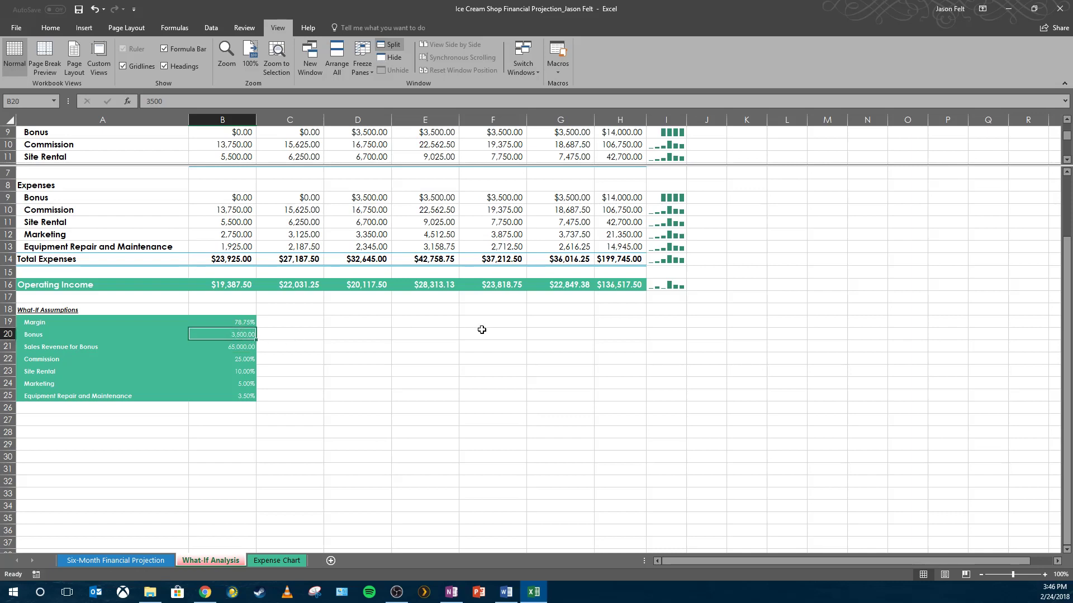
Step: Set the Bonus assumption to 5,000.00, and undo and redo the change to compare its effect on operating income
text(5)
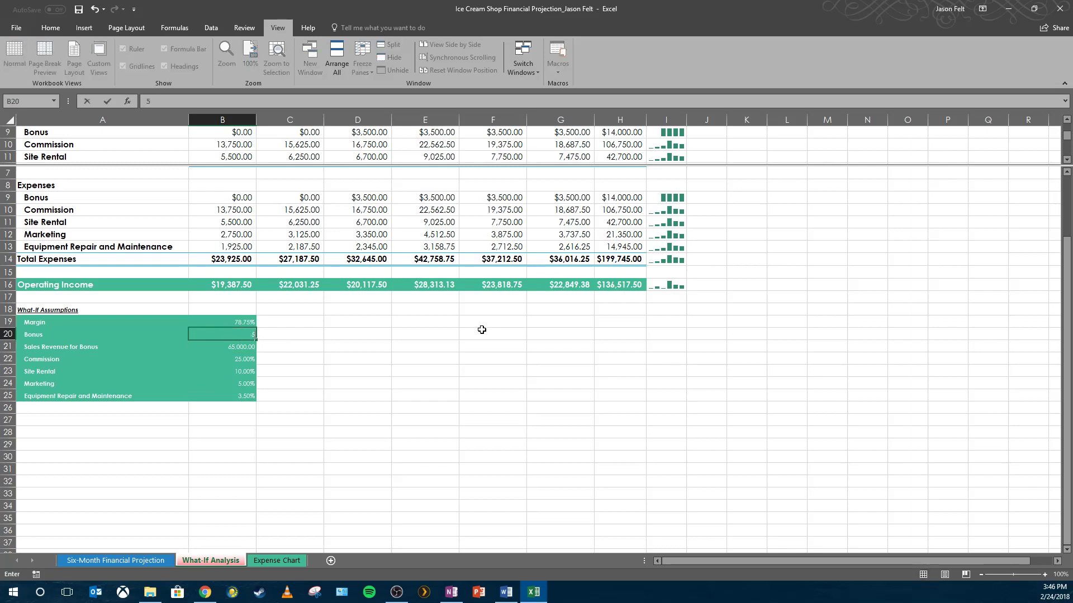
text(,000.00)
key(Return)
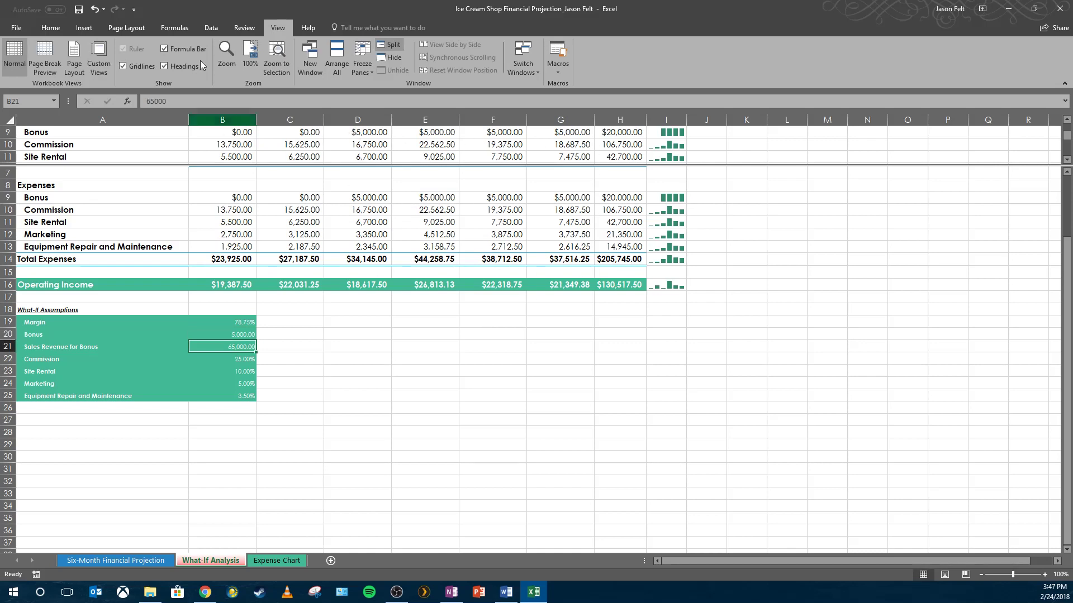
click(93, 9)
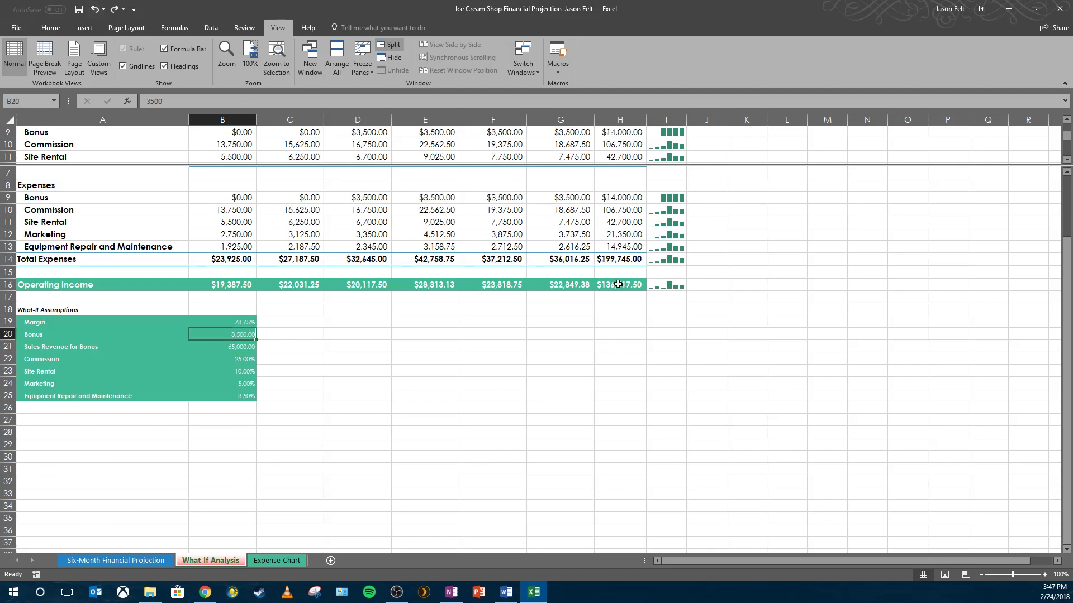
click(110, 9)
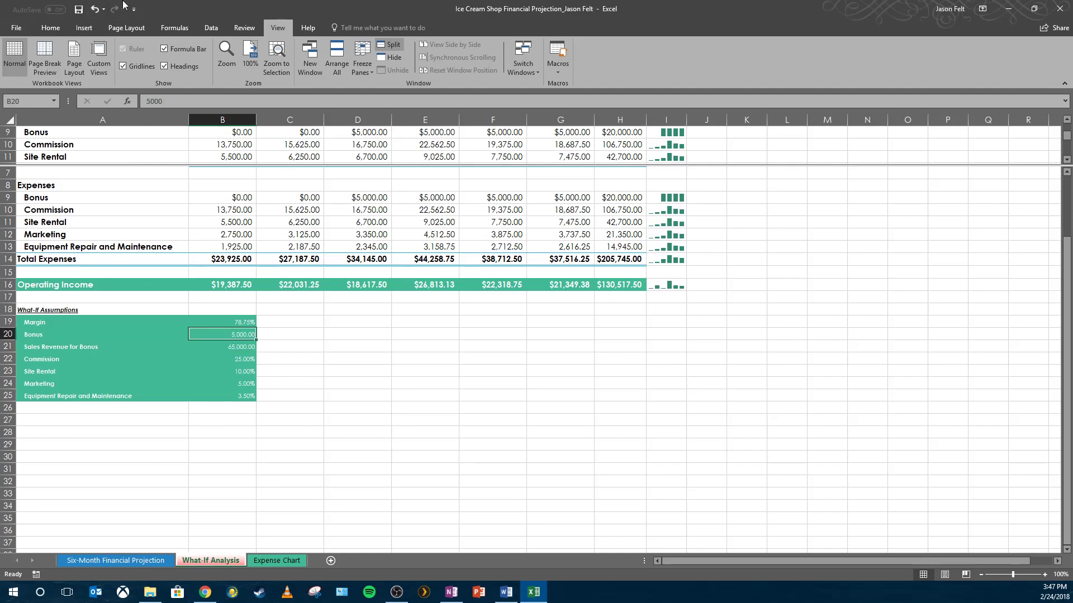
Step: Set the Commission assumption to 22.50%, and undo and redo the change to compare the totals
click(238, 358)
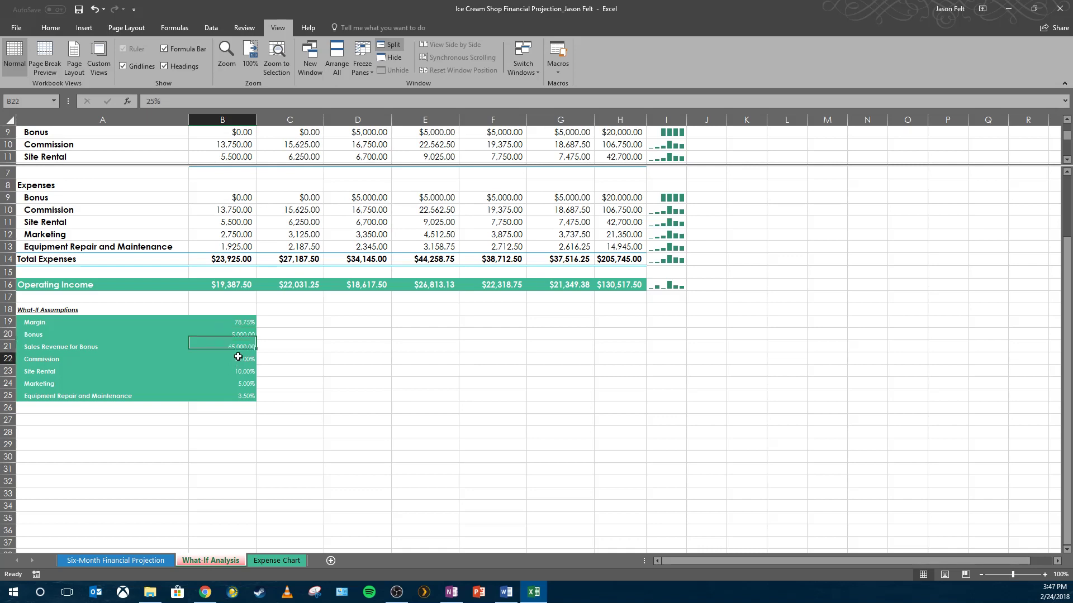
text(22.50%)
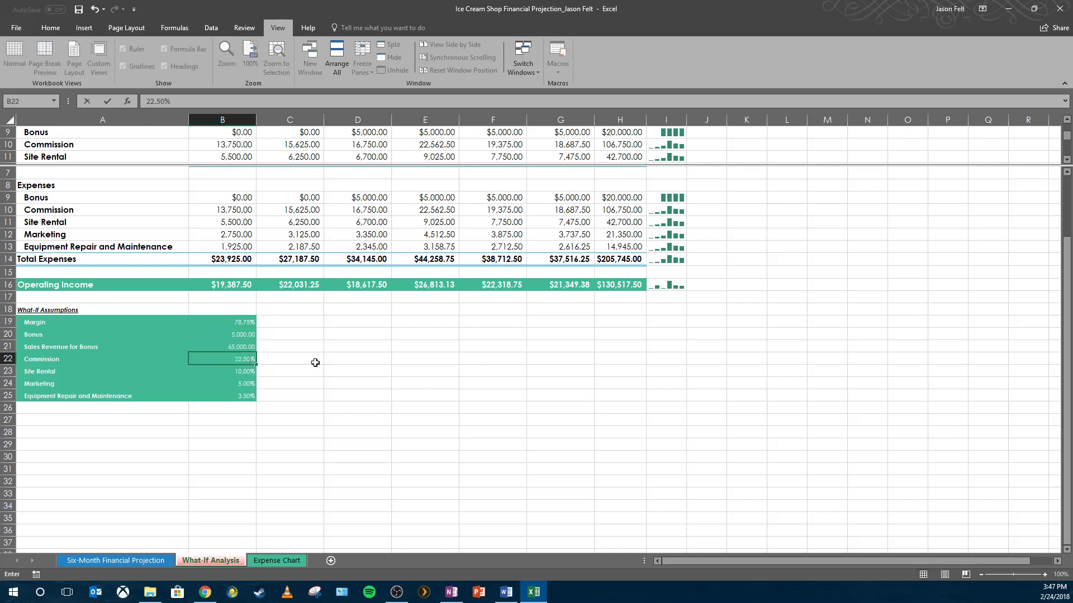
key(Return)
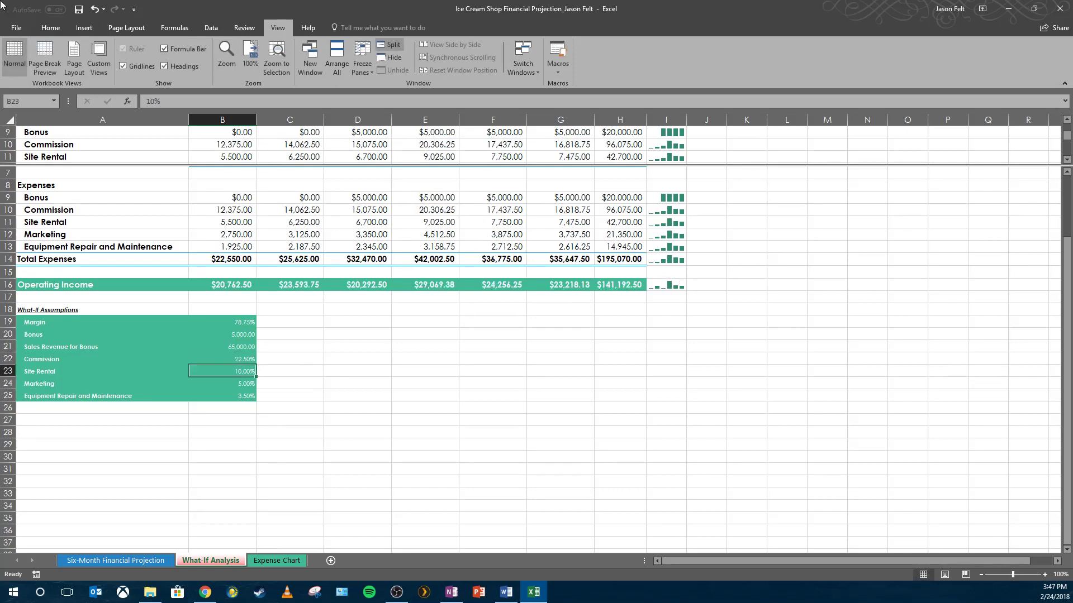
click(95, 10)
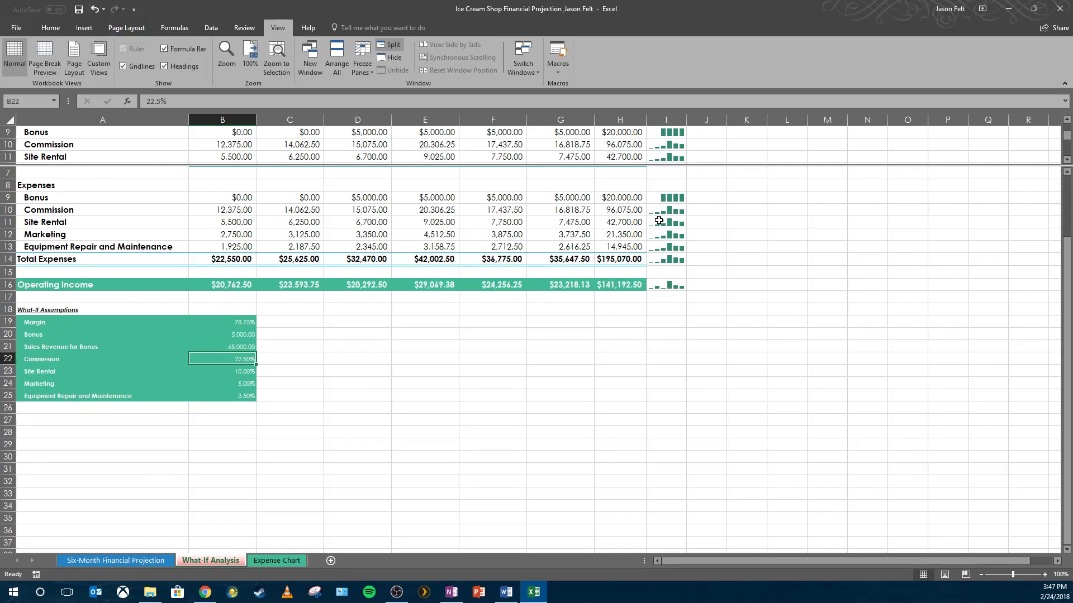
Step: Set the Equipment Repair and Maintenance assumption to 4.00%
click(242, 398)
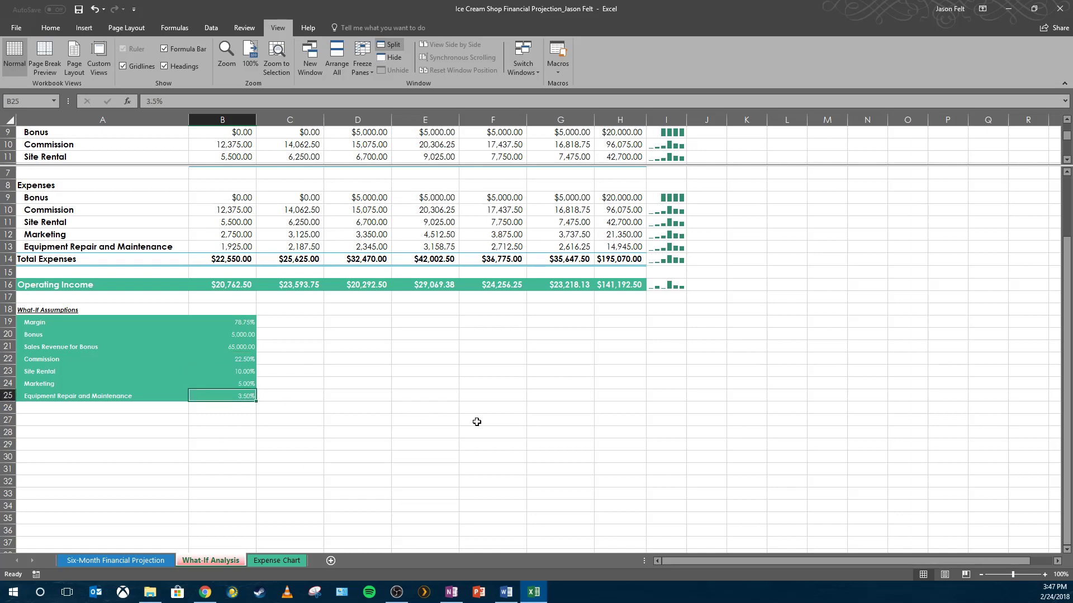
text(4)
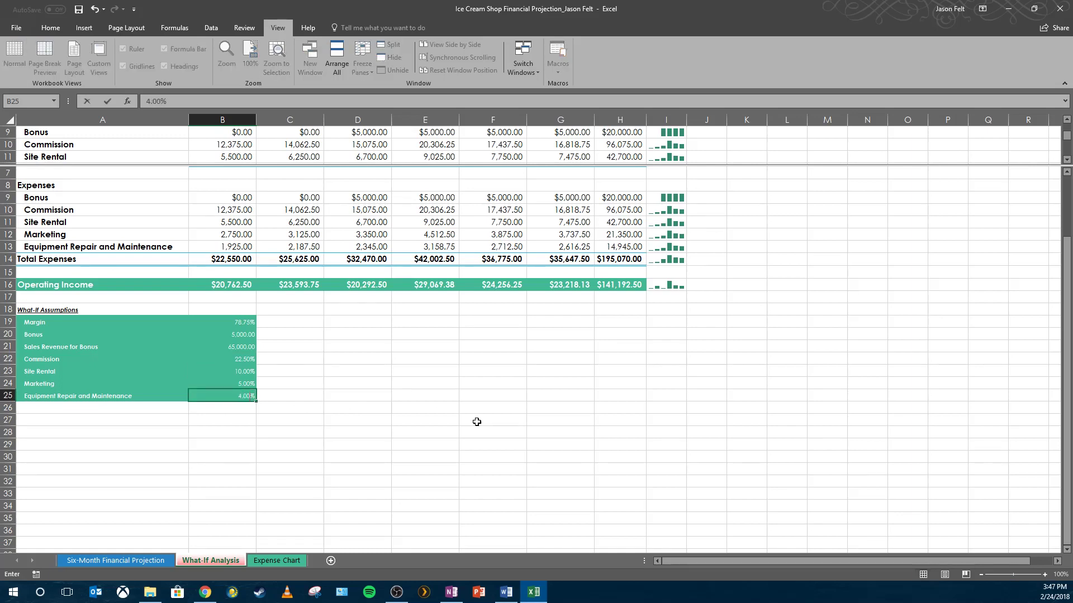
key(Return)
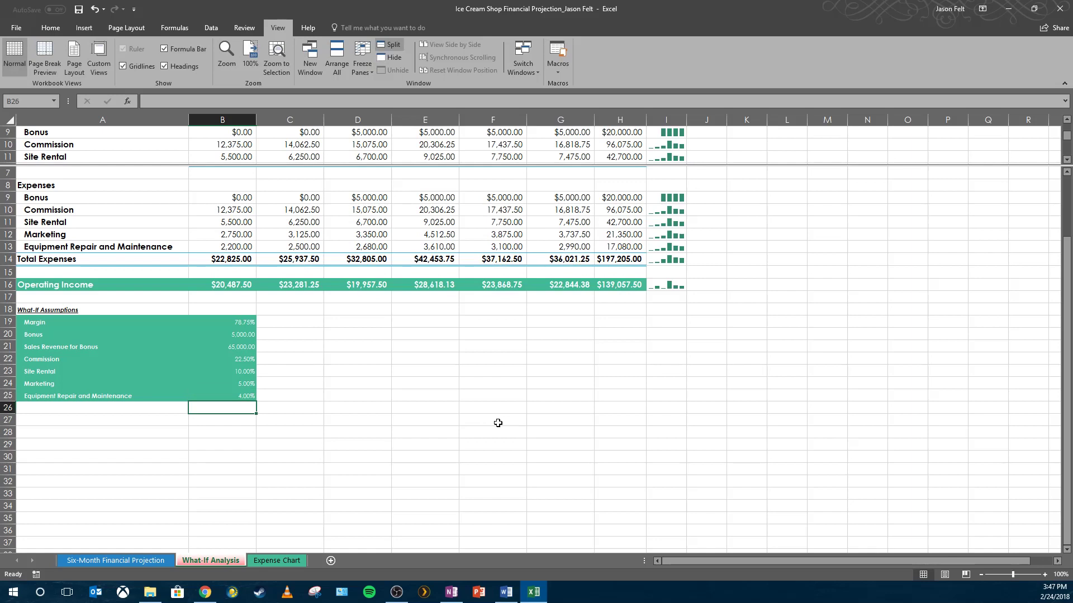
Step: Try a Goal Seek that brings total Operating Income in H16 to 145,000 by changing the Site Rental assumption in B23
click(629, 286)
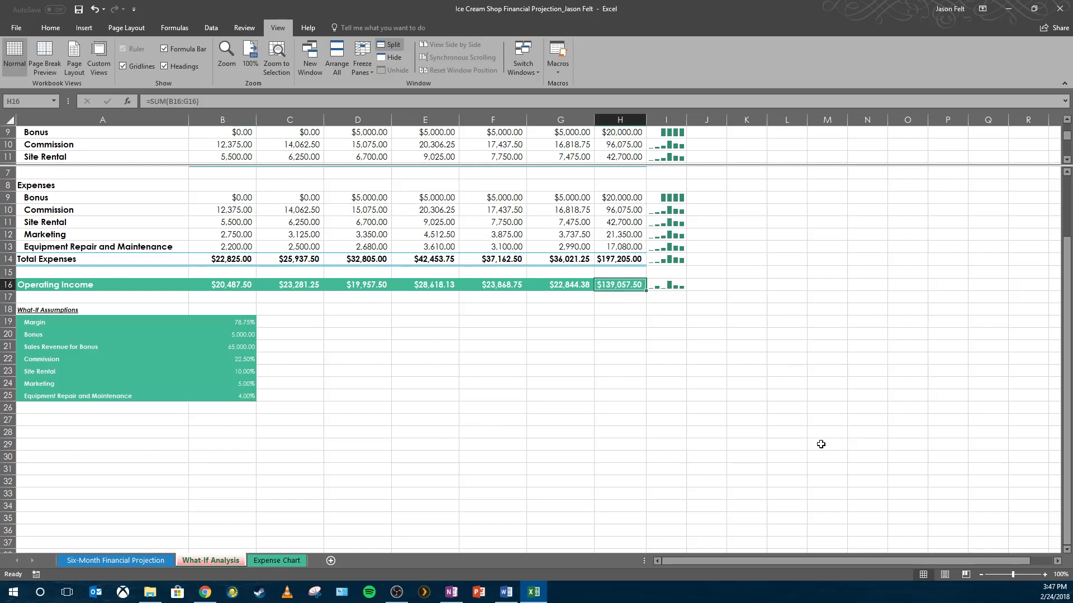
key(alt+Tab)
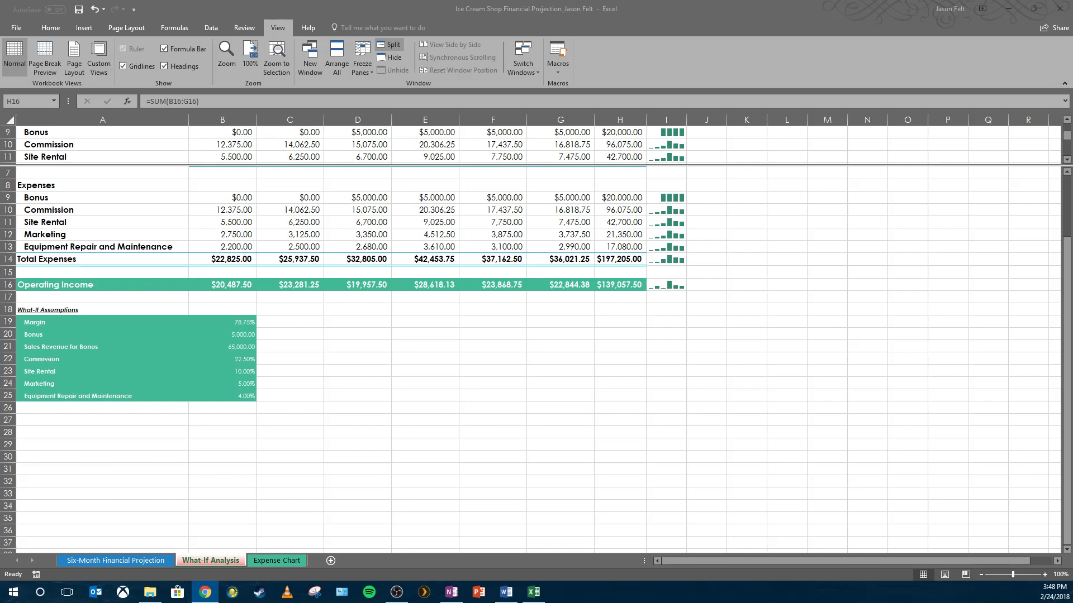
click(627, 304)
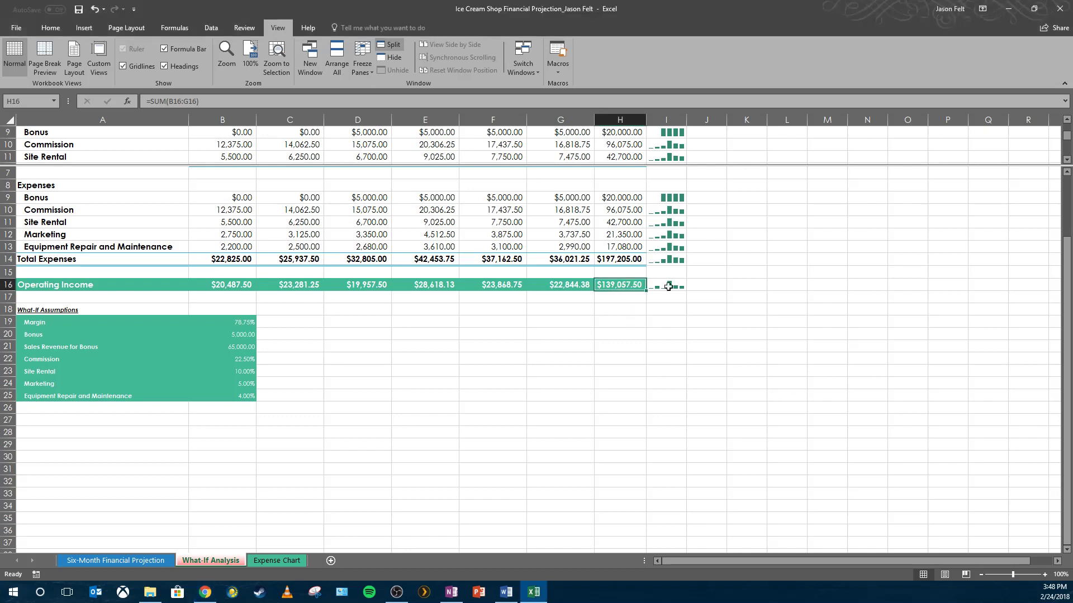
click(215, 29)
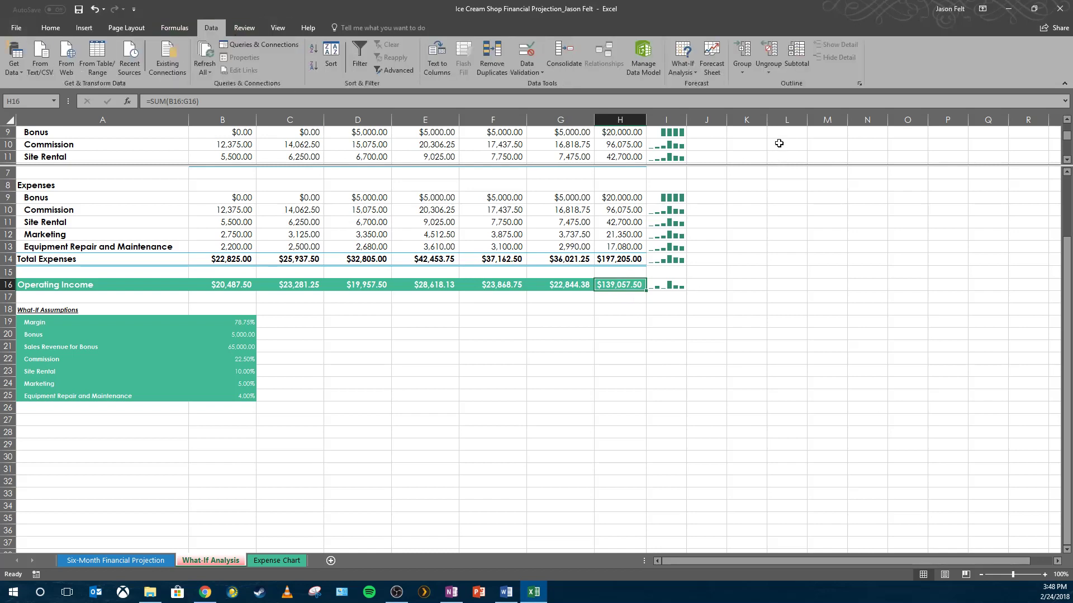
click(688, 75)
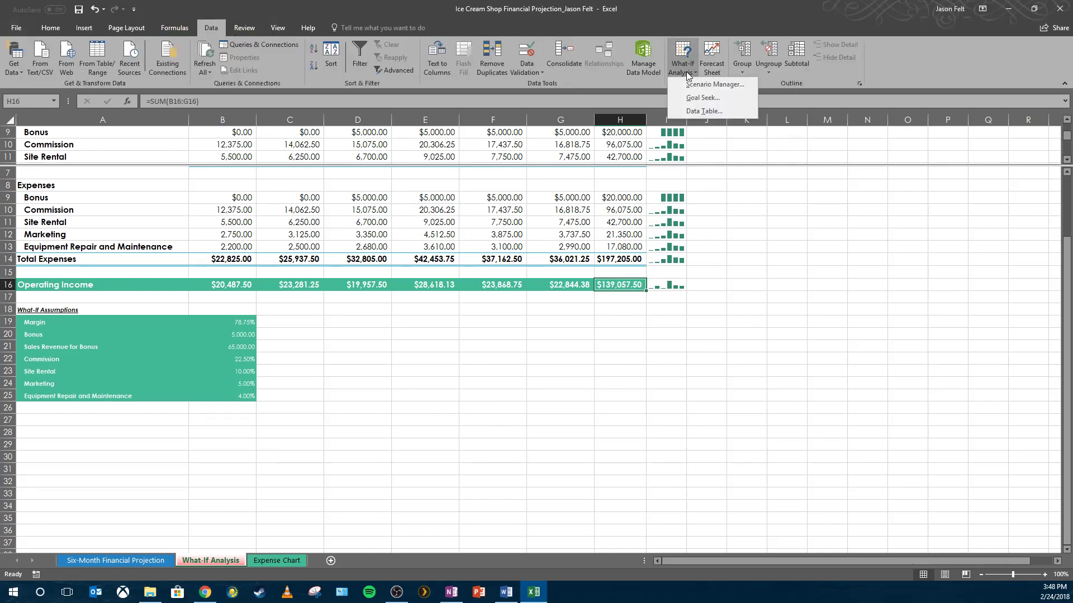
click(698, 98)
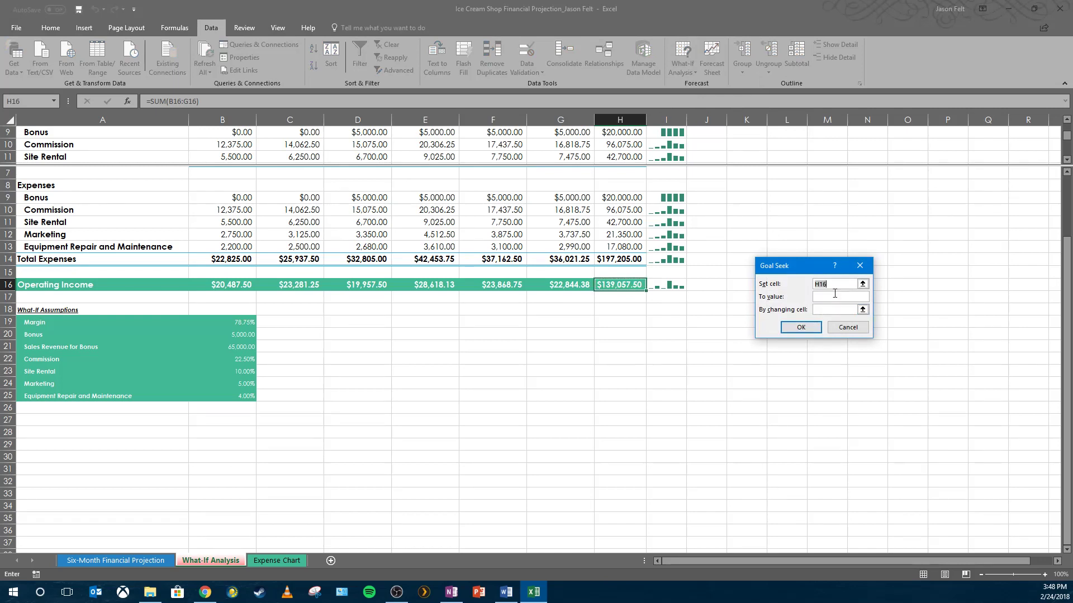
click(836, 297)
key(alt+Tab)
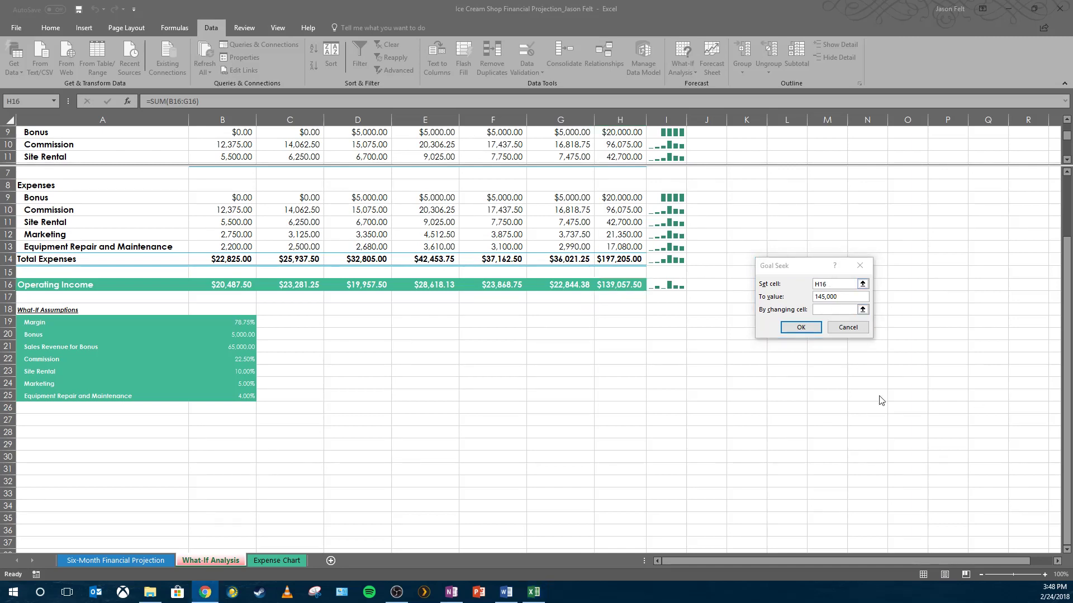
click(855, 310)
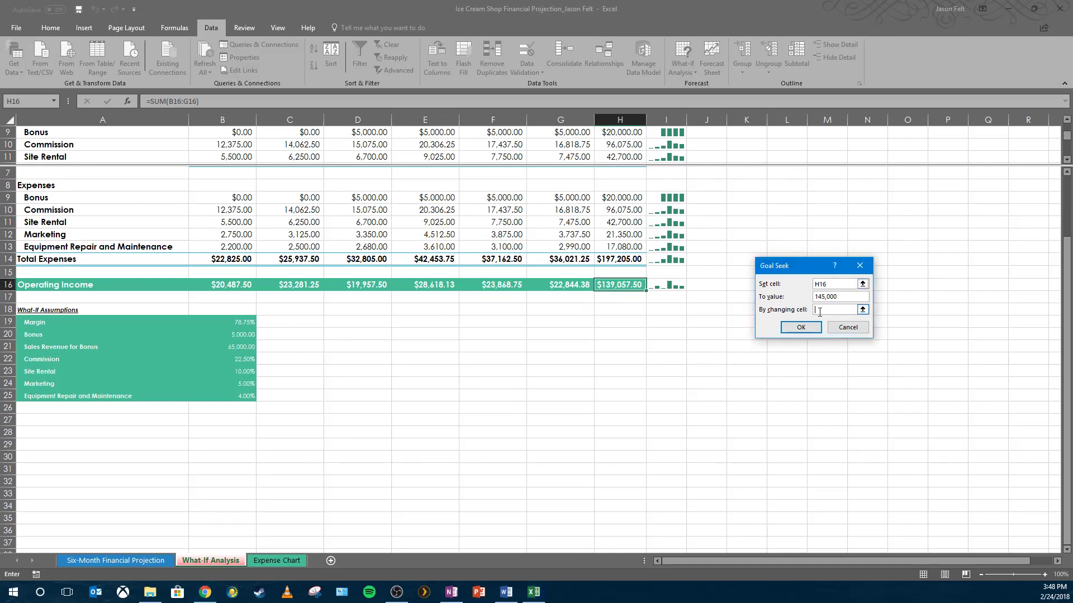
click(229, 373)
click(802, 329)
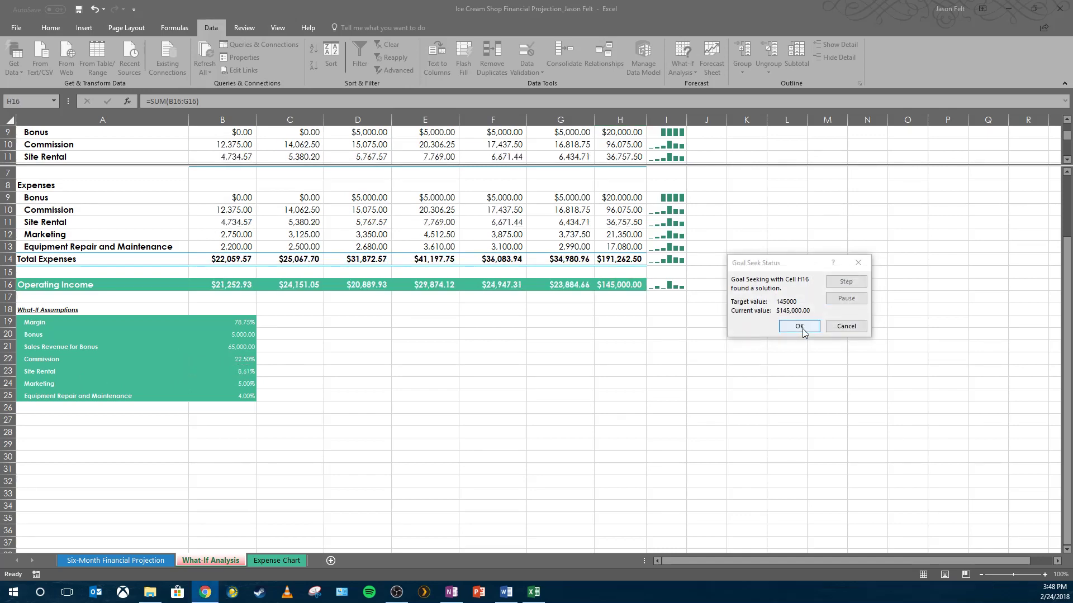
click(846, 326)
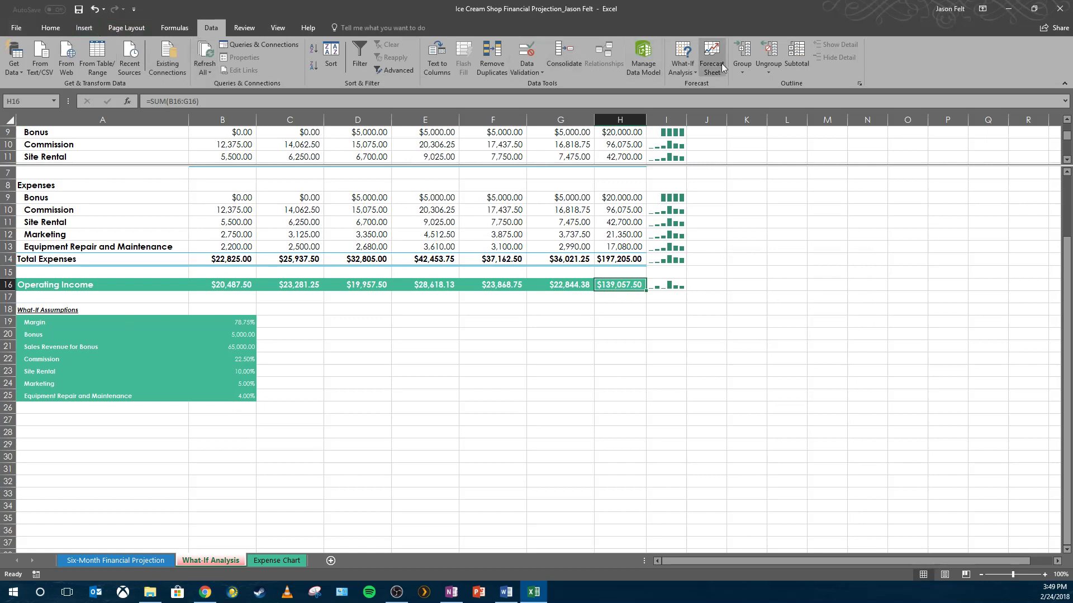
Step: Goal Seek total Operating Income in H16 to 145,000 by changing the Site Rental percentage, keep the solution and check both cells
click(681, 66)
click(703, 99)
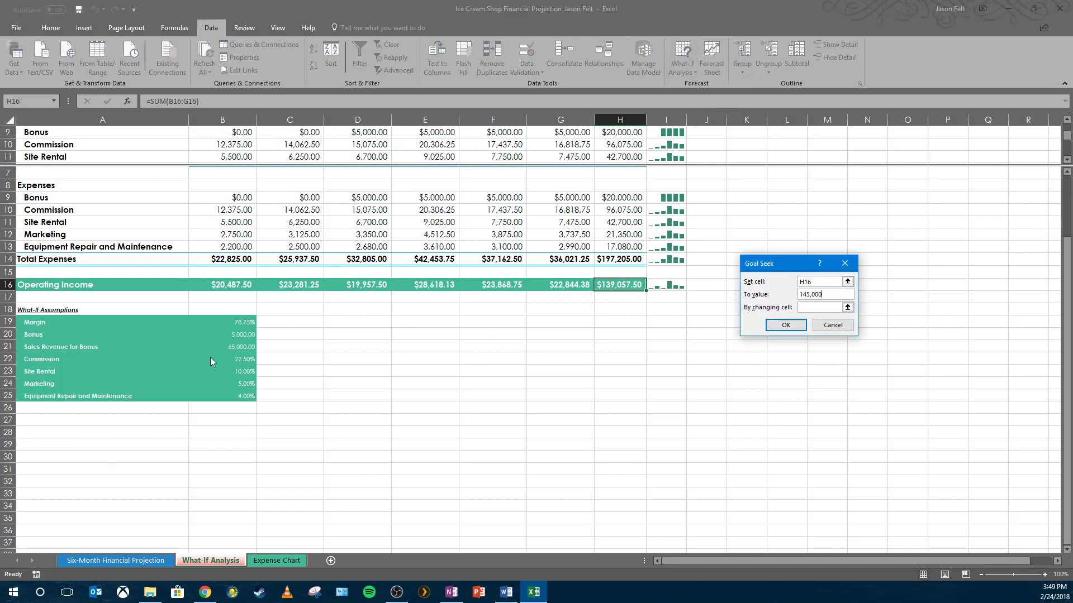
key(Tab)
click(254, 368)
click(785, 325)
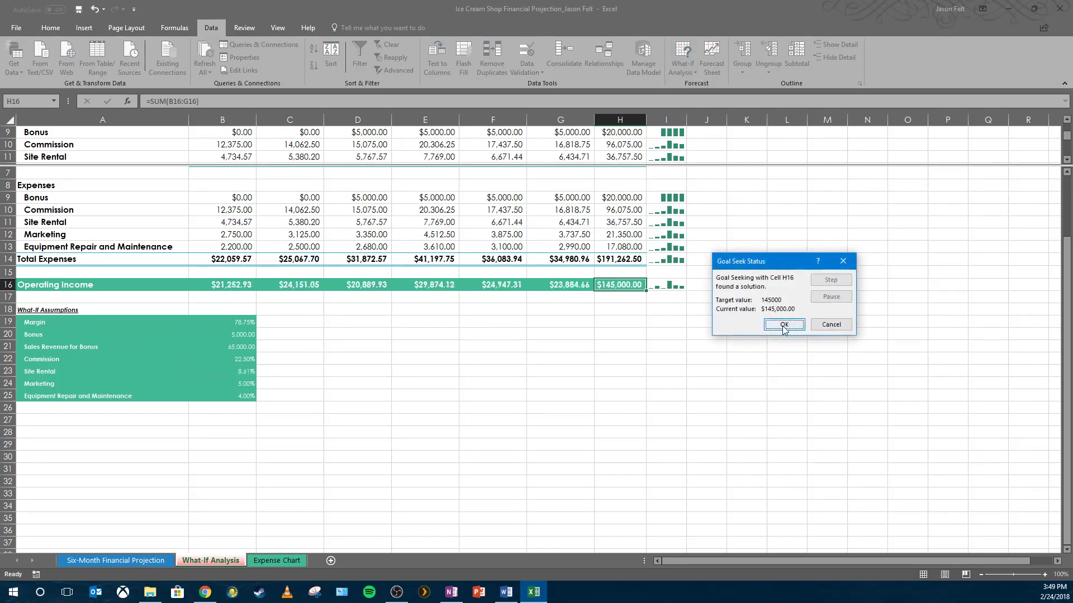
click(784, 326)
click(245, 373)
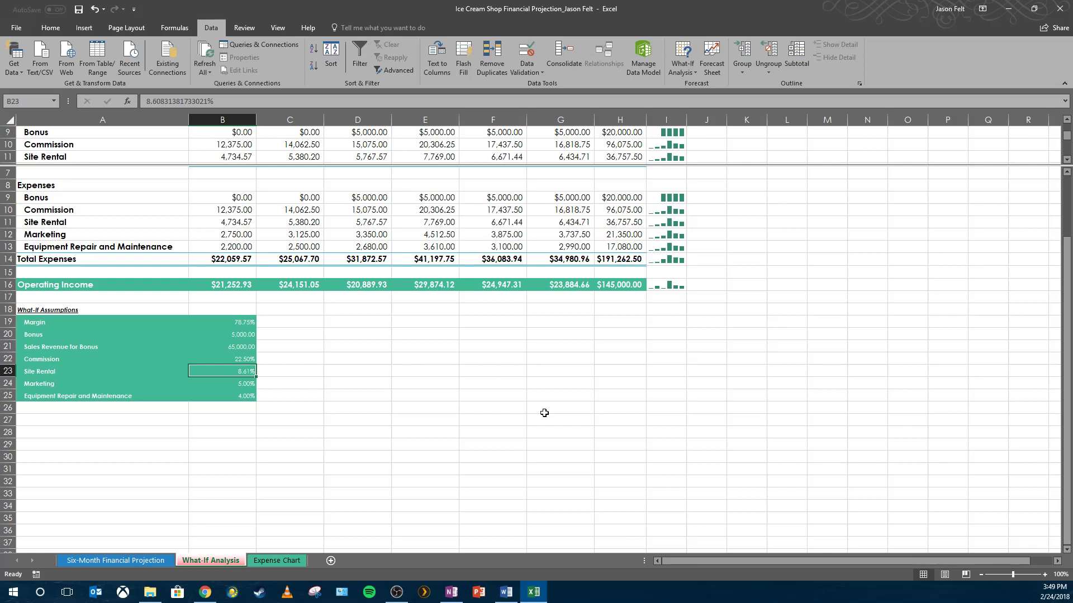
click(606, 285)
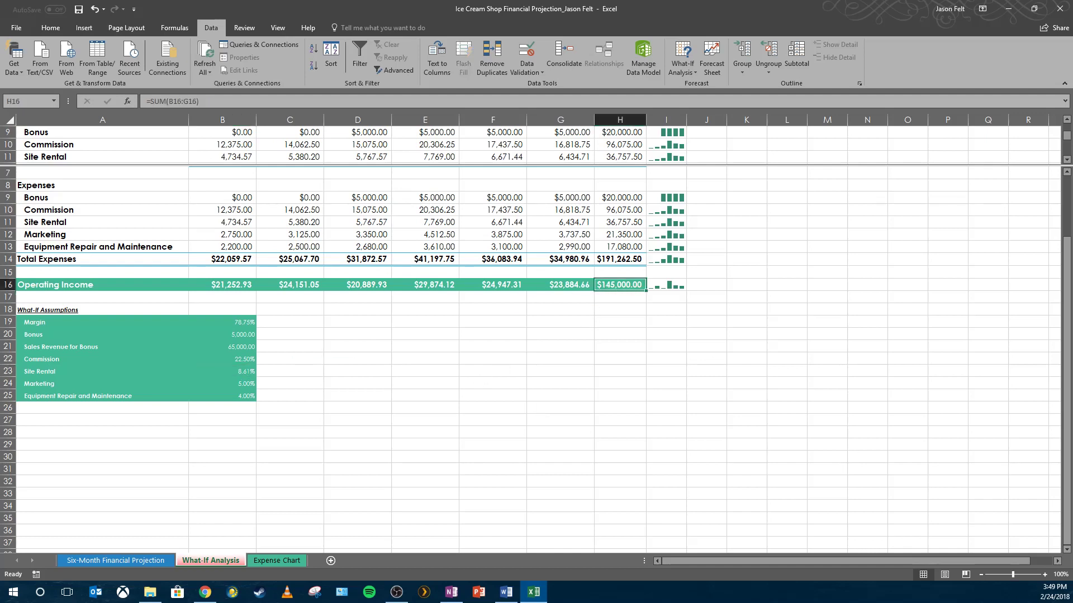
Step: Save the workbook with the updated What-If Analysis assumptions
key(alt+Tab)
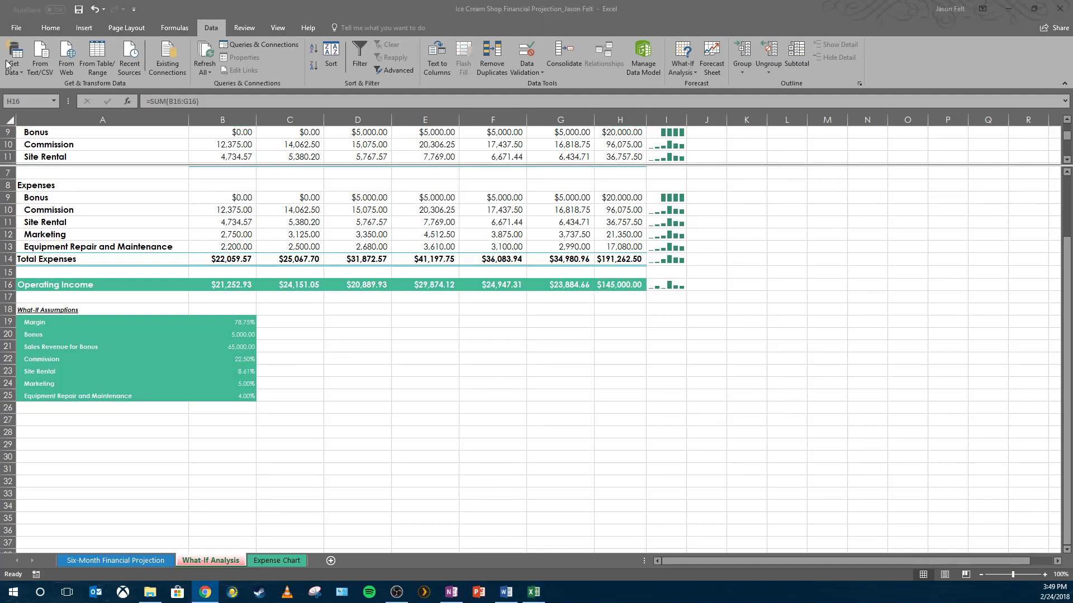
click(80, 9)
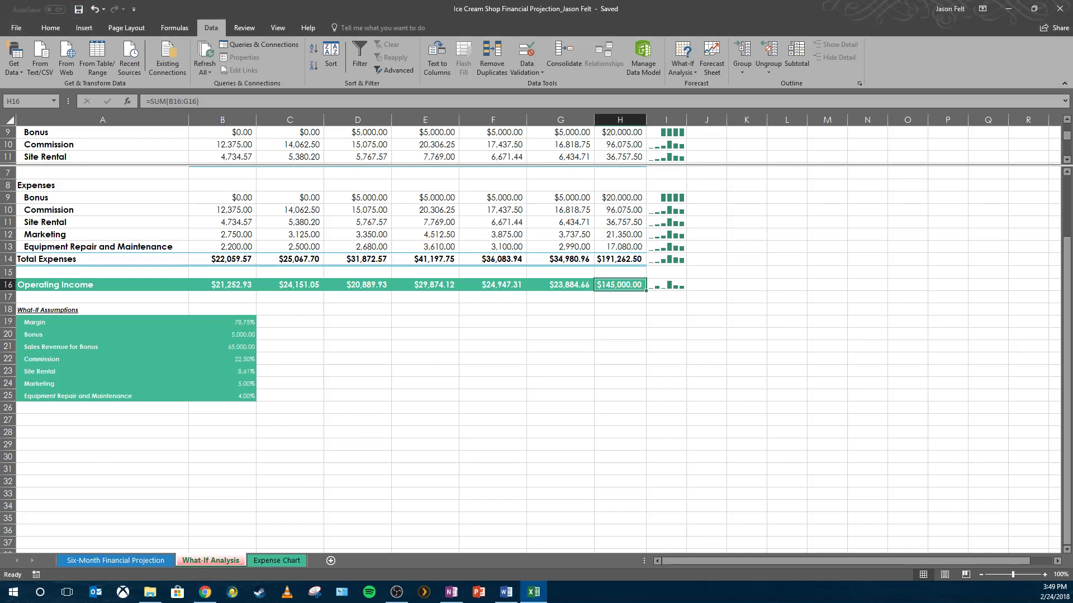
key(alt+Tab)
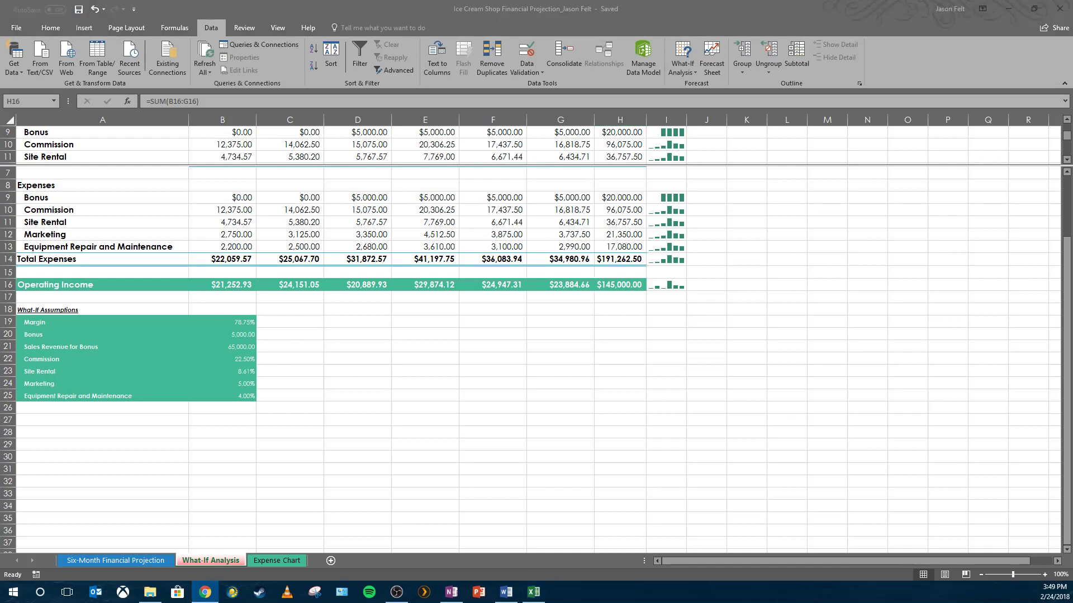
Step: Copy all cells of the Six-Month Financial Projection sheet
click(152, 562)
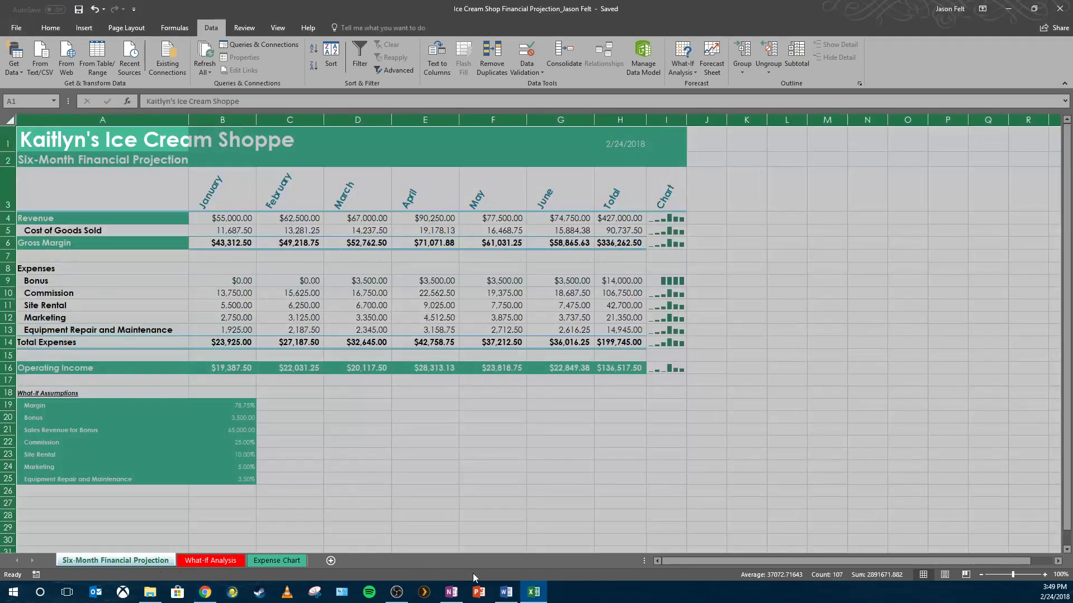
click(199, 564)
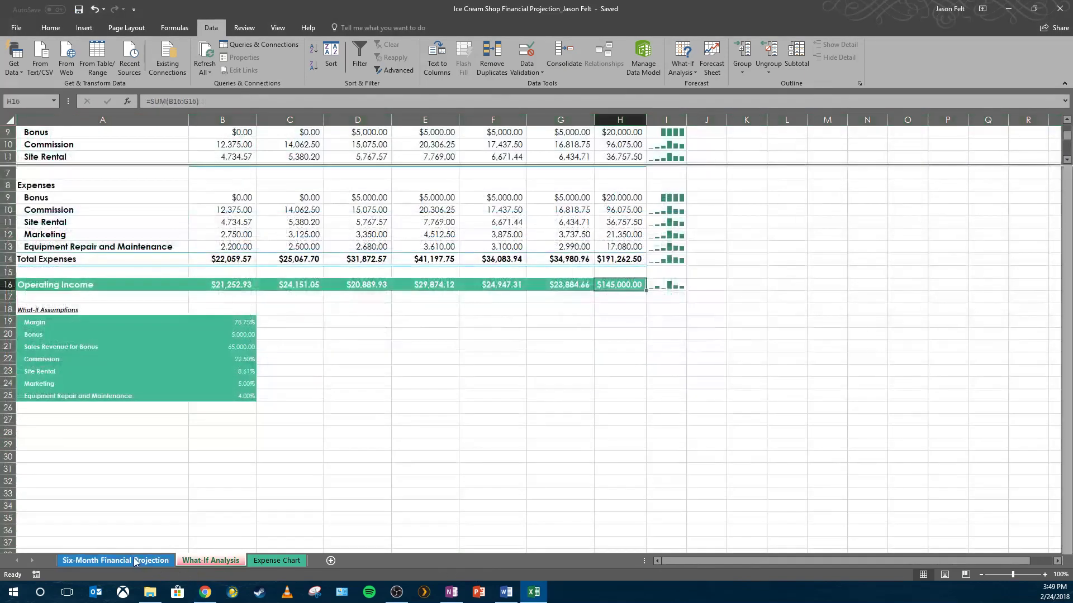
click(136, 562)
click(344, 483)
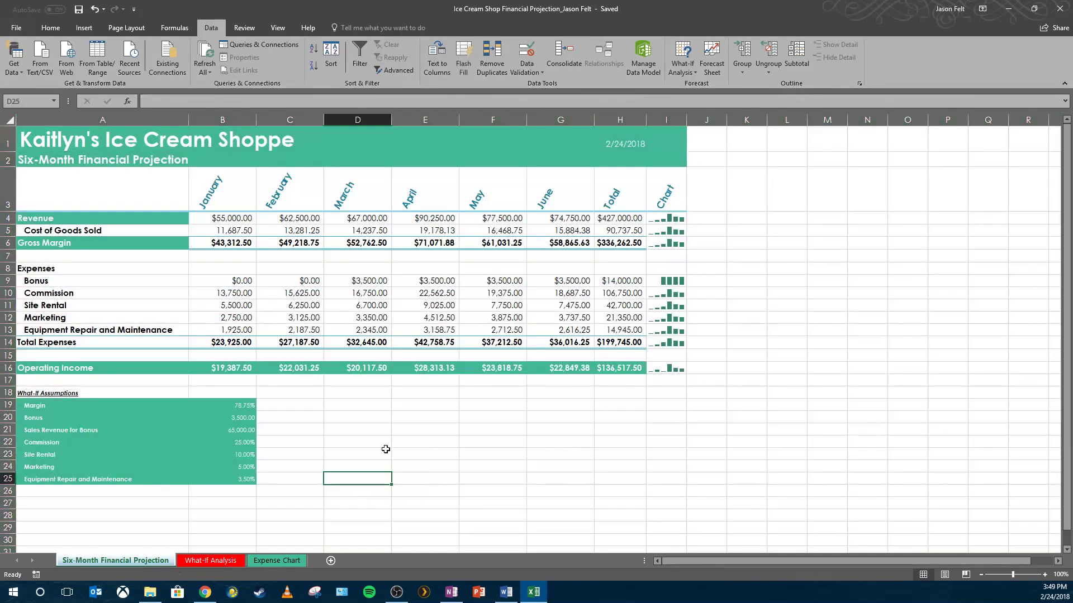
key(ctrl+a)
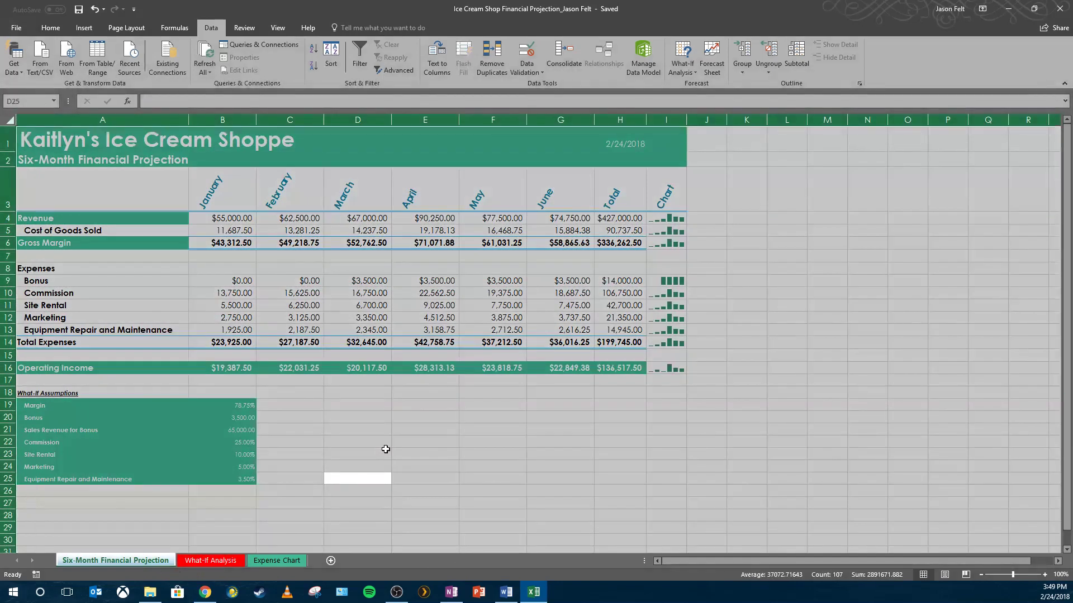
key(ctrl+c)
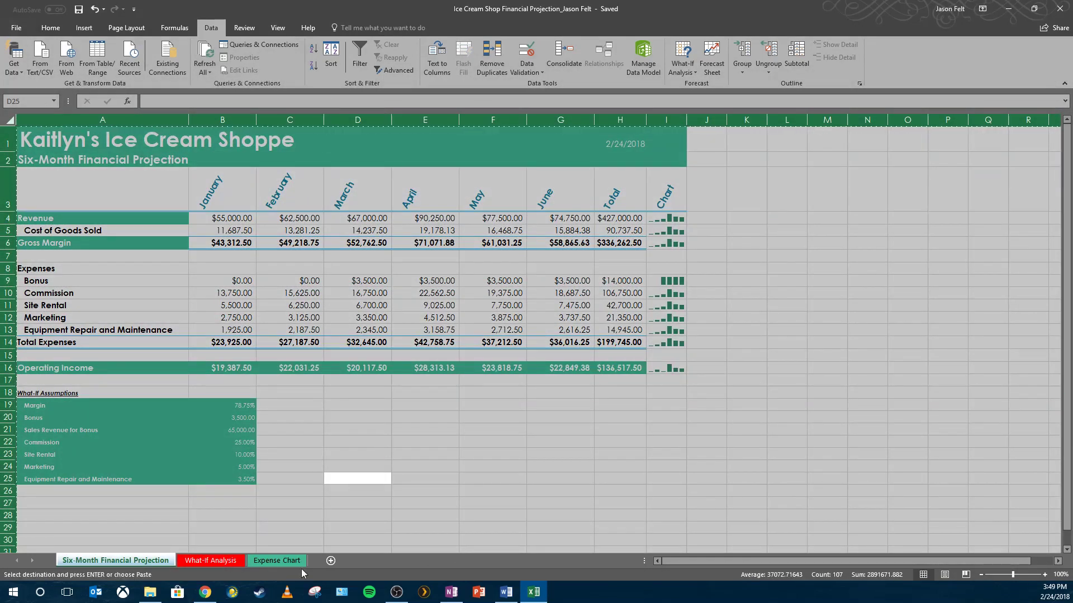
Step: Add a new worksheet after Six-Month Financial Projection and name it Projection with Formulas
click(330, 562)
right_click(193, 562)
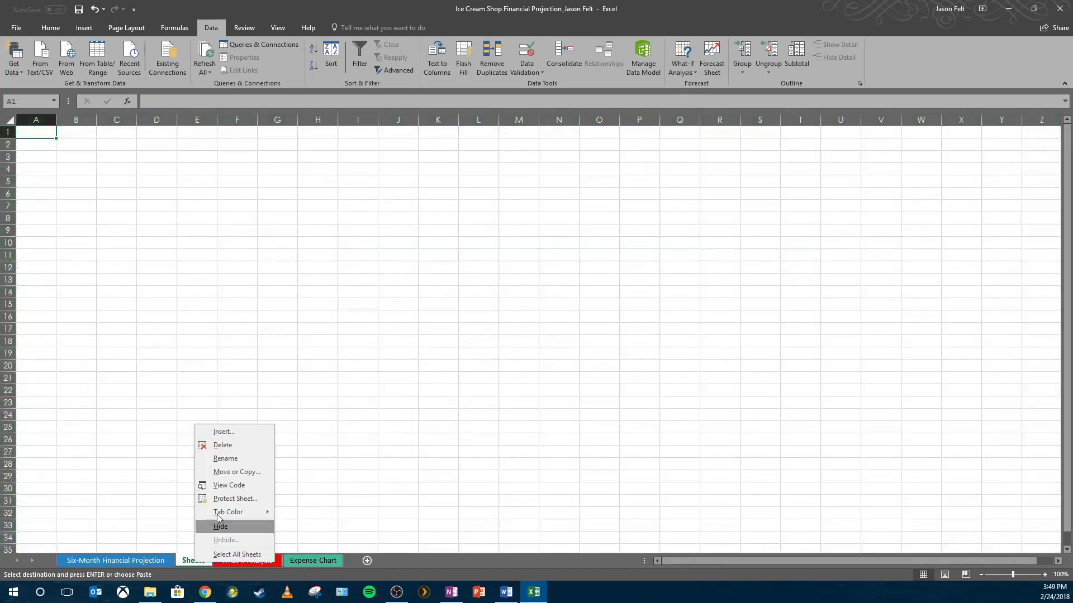
click(227, 458)
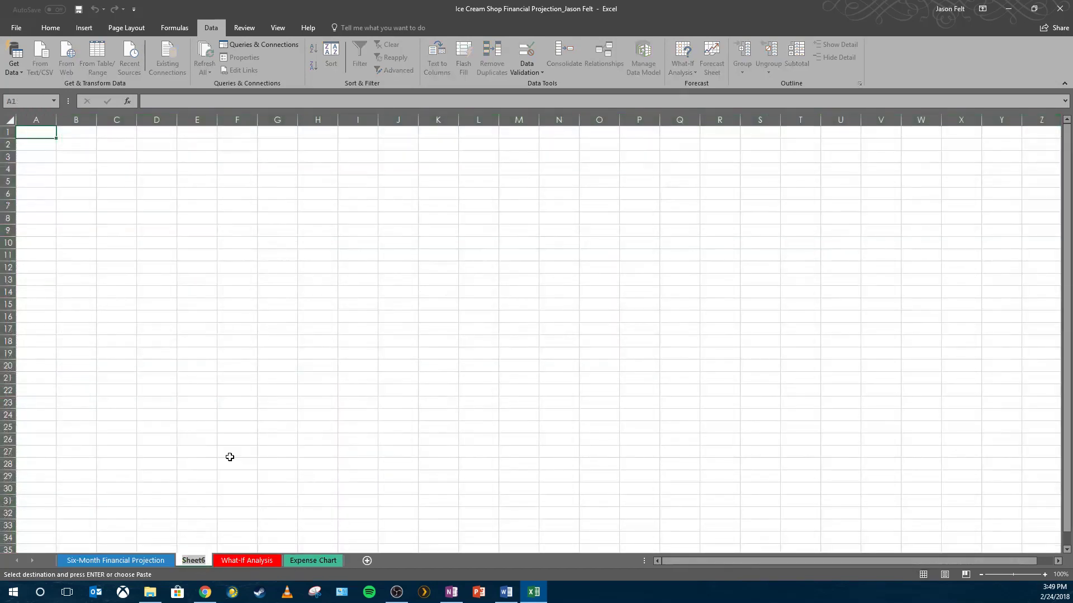
text(Projectio)
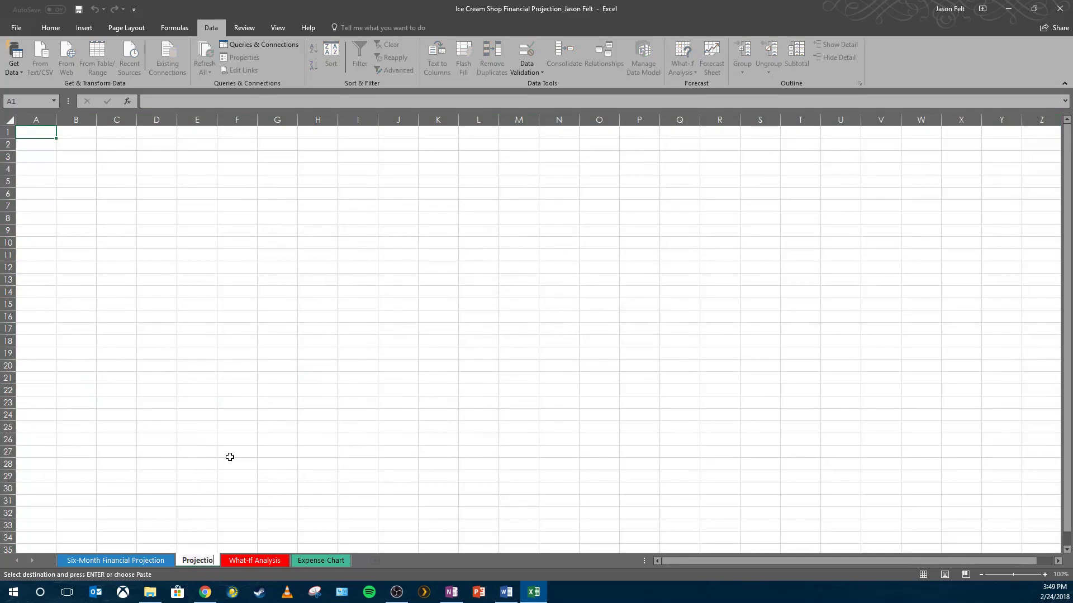
text(n with Formulas)
key(Return)
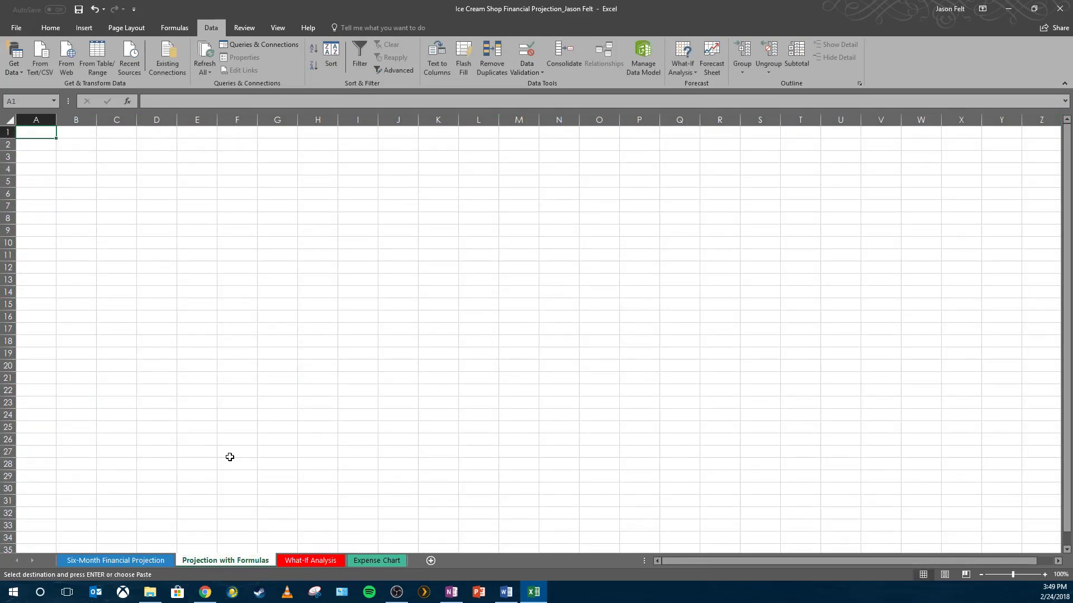
Step: Paste the copied projection into the Projection with Formulas sheet starting at cell A1
right_click(44, 136)
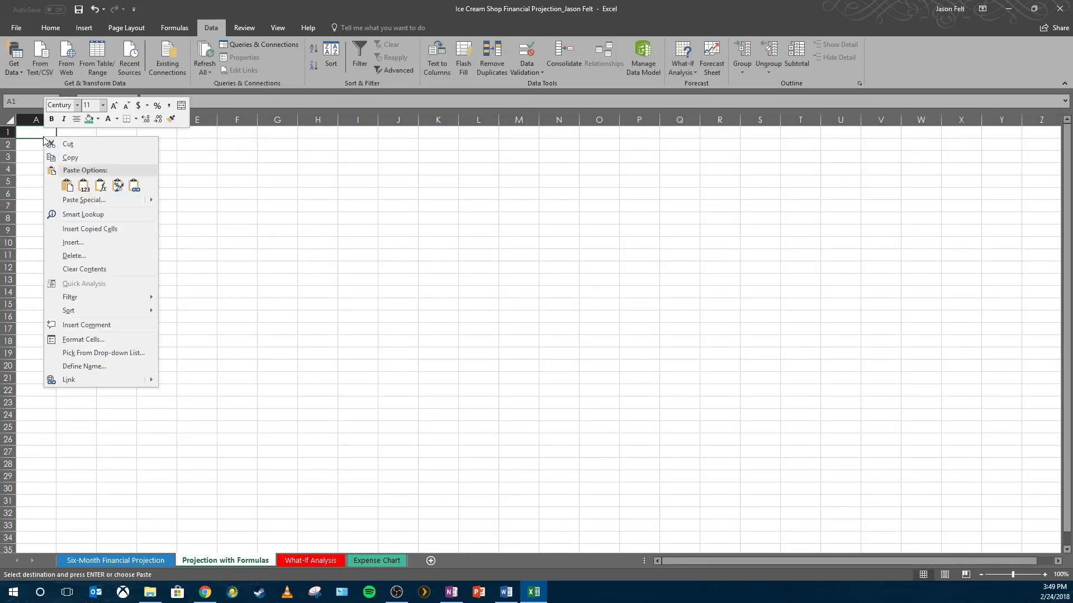
click(66, 186)
click(620, 528)
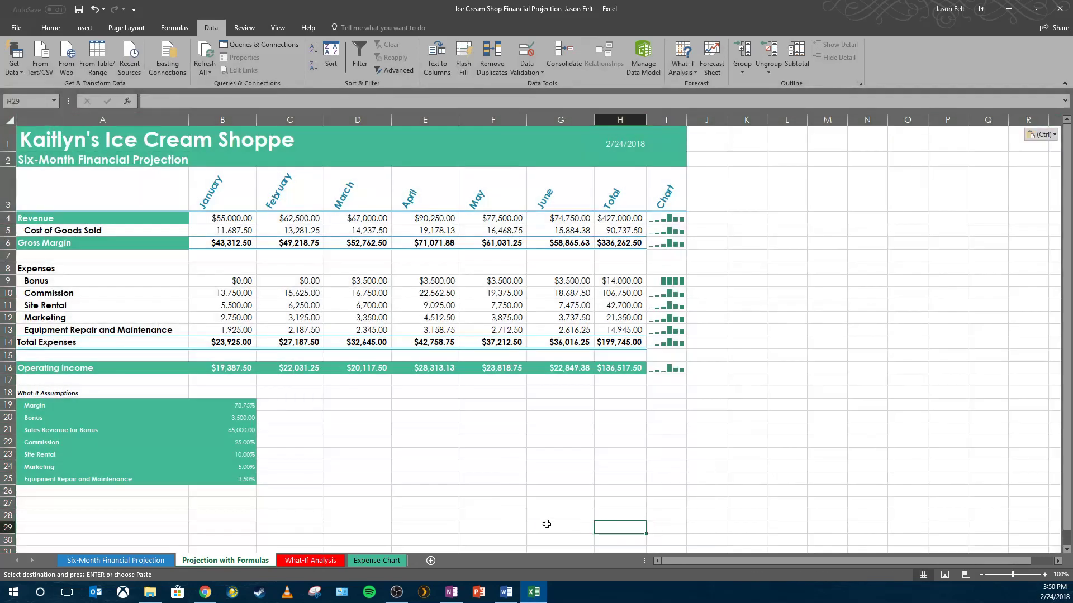
Step: Color the Projection with Formulas sheet tab with the standard purple
right_click(254, 563)
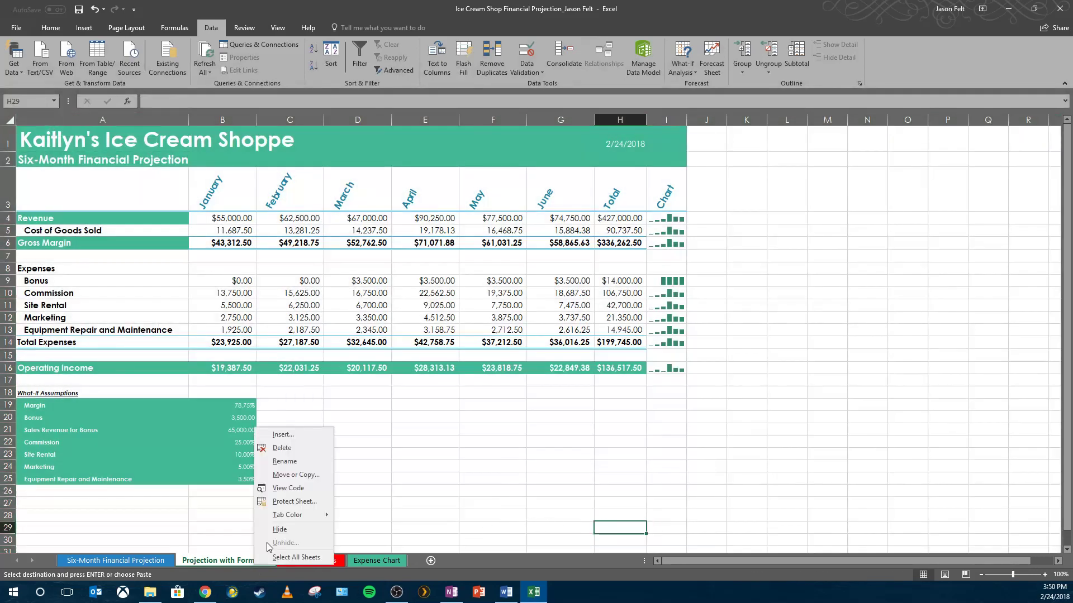
mouse_move(301, 515)
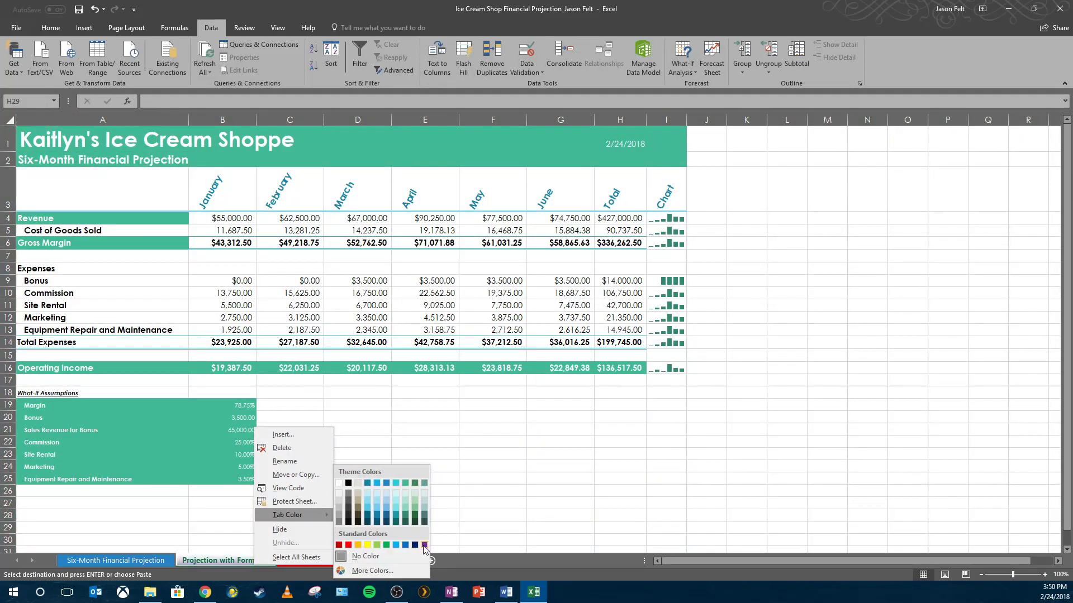
click(424, 547)
click(424, 478)
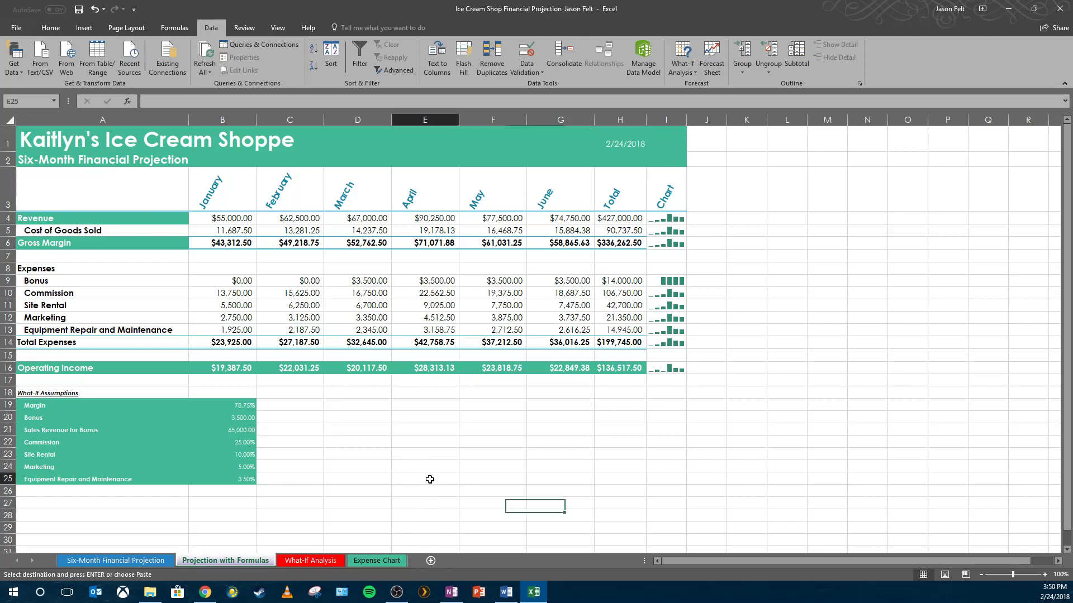
Step: Show the formulas instead of their results on the Projection with Formulas sheet
click(181, 30)
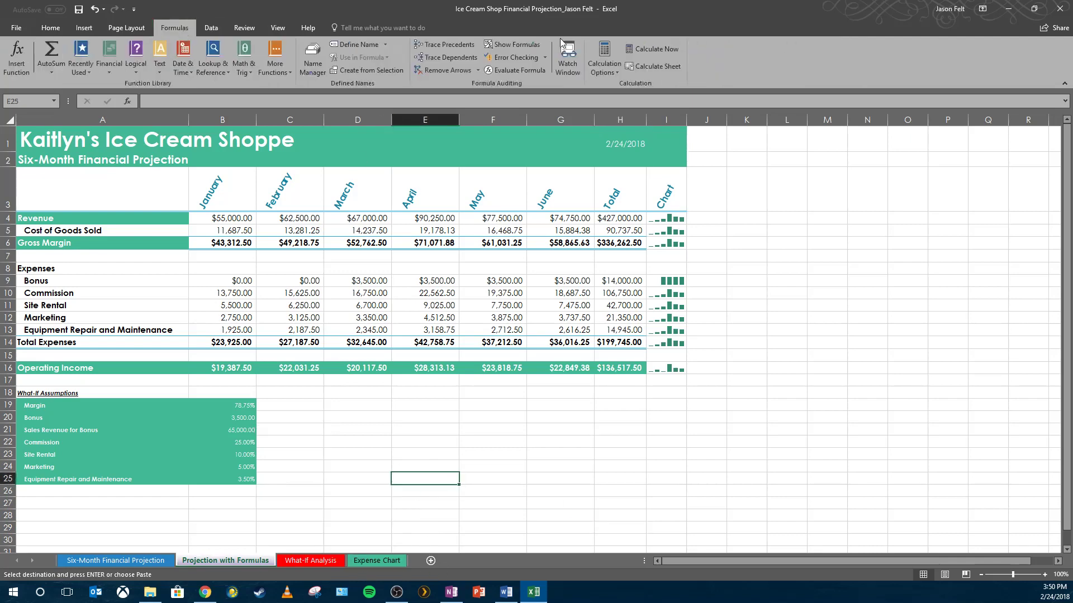
click(520, 44)
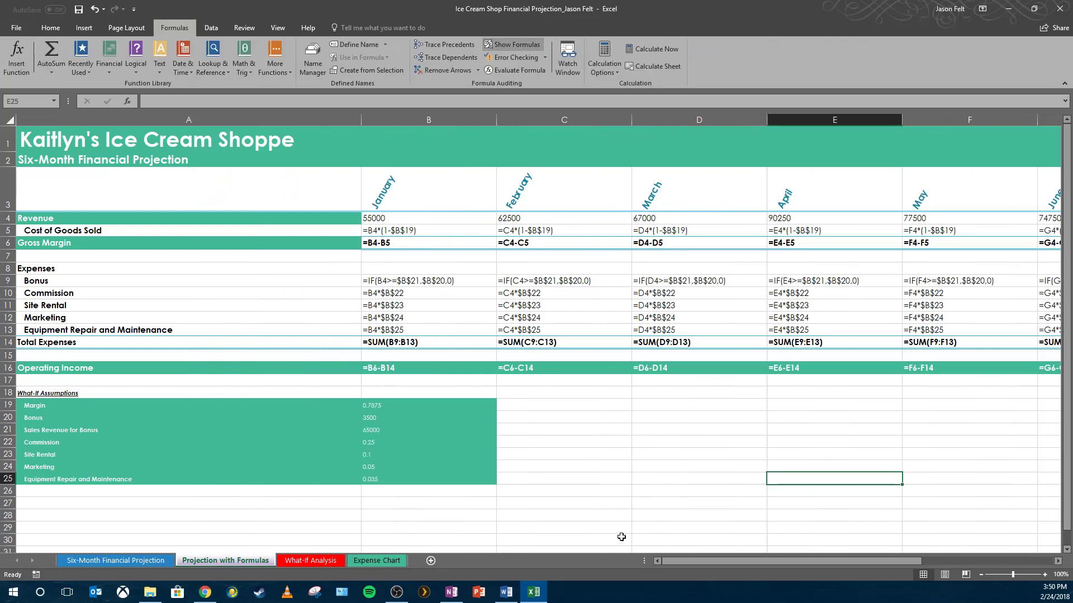
mouse_move(674, 560)
mouse_down()
mouse_move(712, 560)
mouse_move(661, 560)
mouse_up()
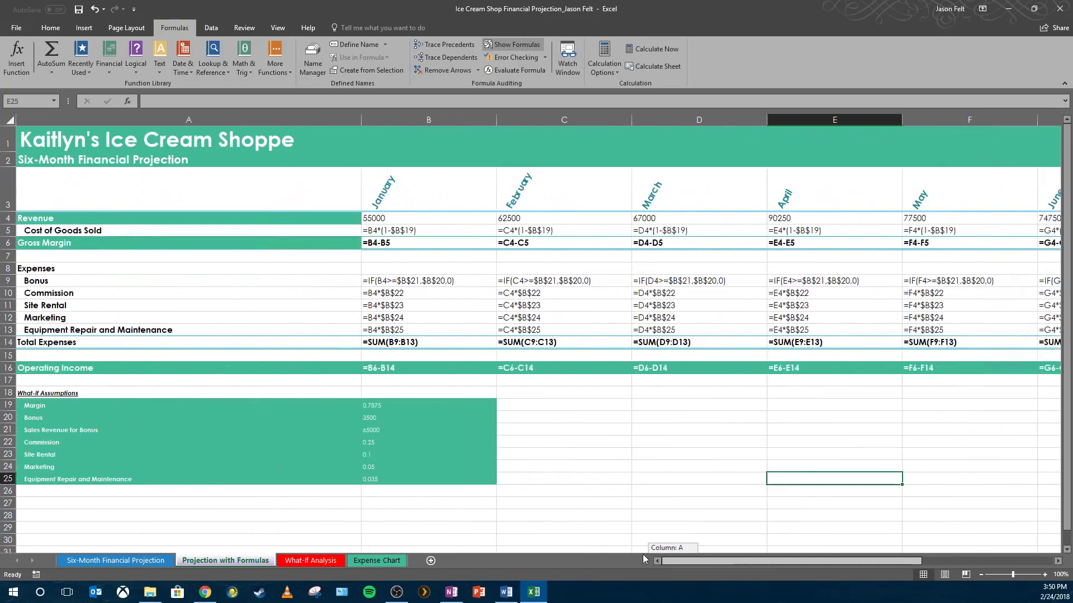
click(618, 465)
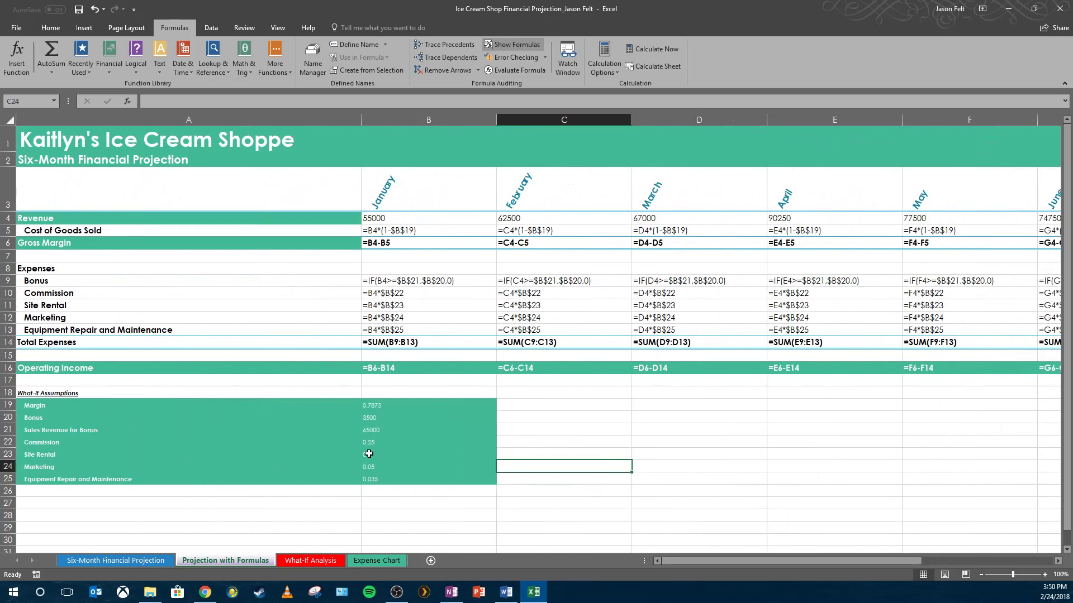
Step: Move the Expense Chart sheet between Six-Month Financial Projection and Projection with Formulas
click(135, 561)
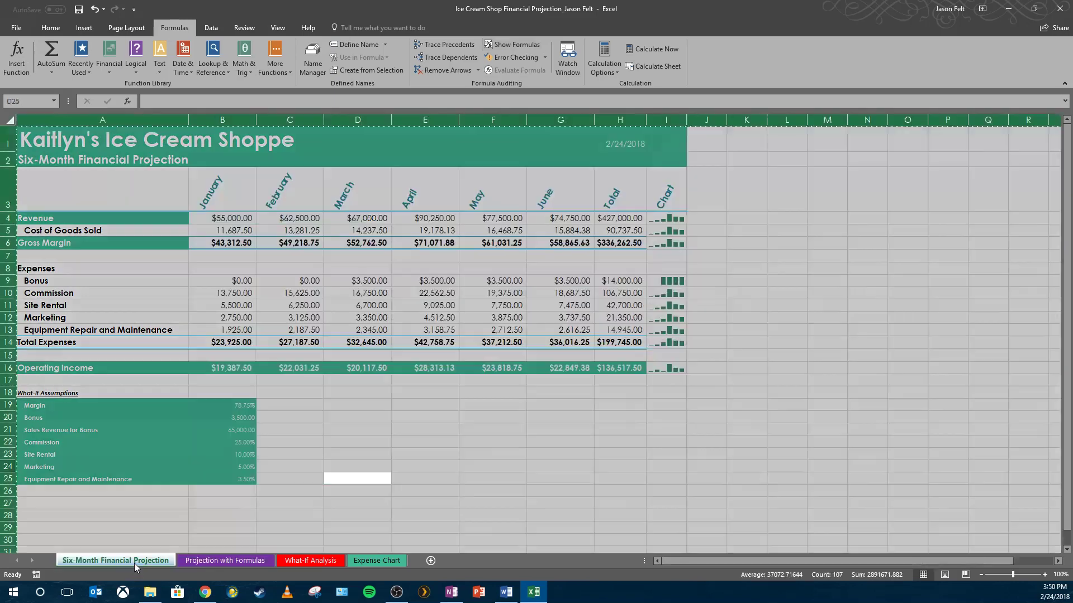
click(206, 561)
click(364, 559)
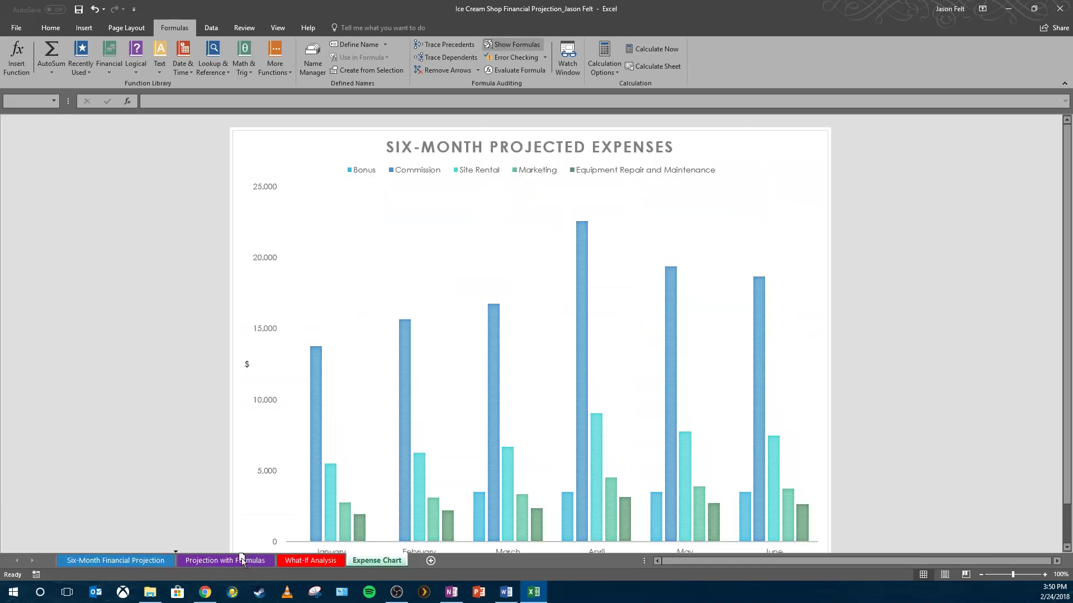
drag(179, 556, 178, 557)
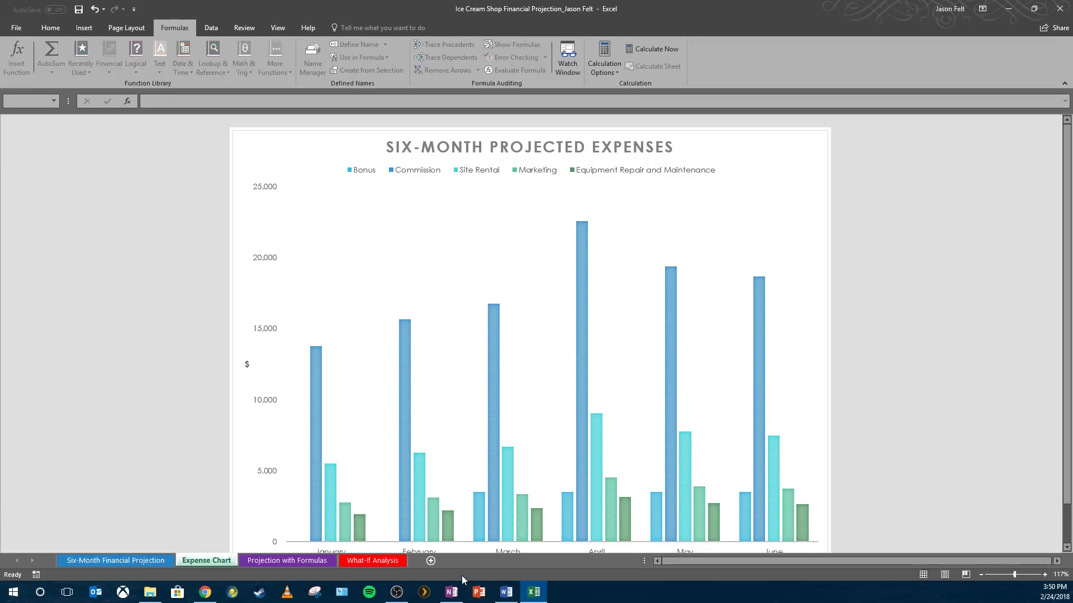
Step: Switch to the What-If Analysis sheet and save the workbook with the reordered sheets
click(283, 561)
click(348, 561)
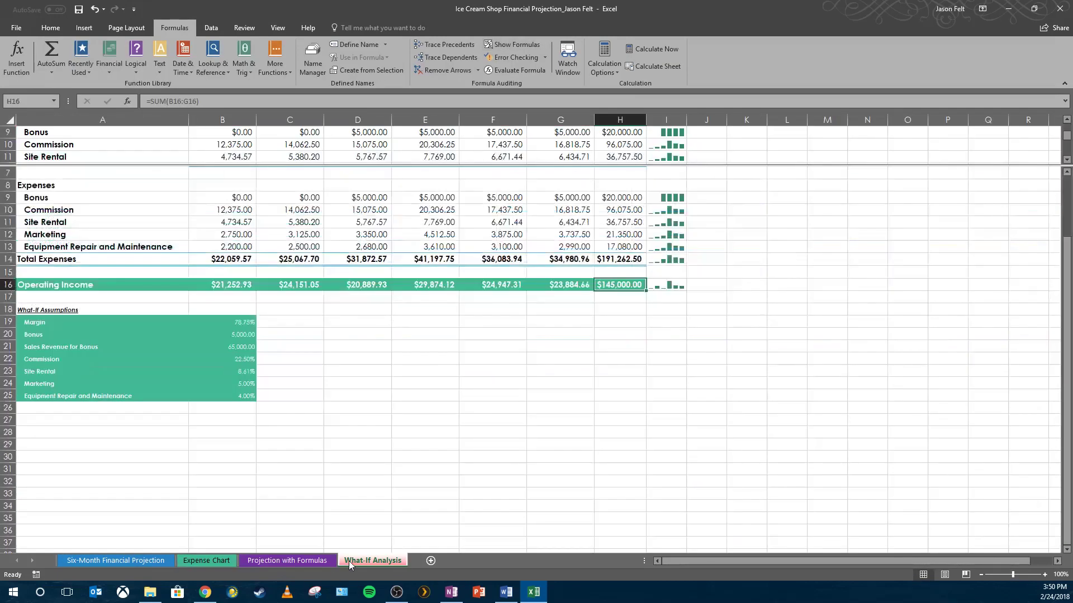
click(290, 518)
scroll(288, 528, up, 2)
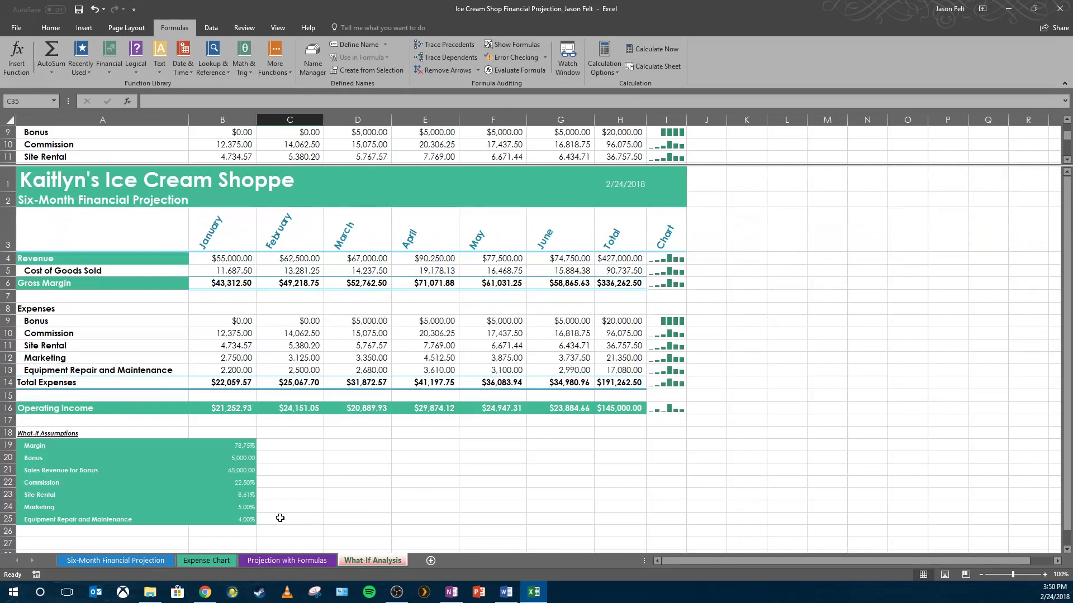
click(78, 9)
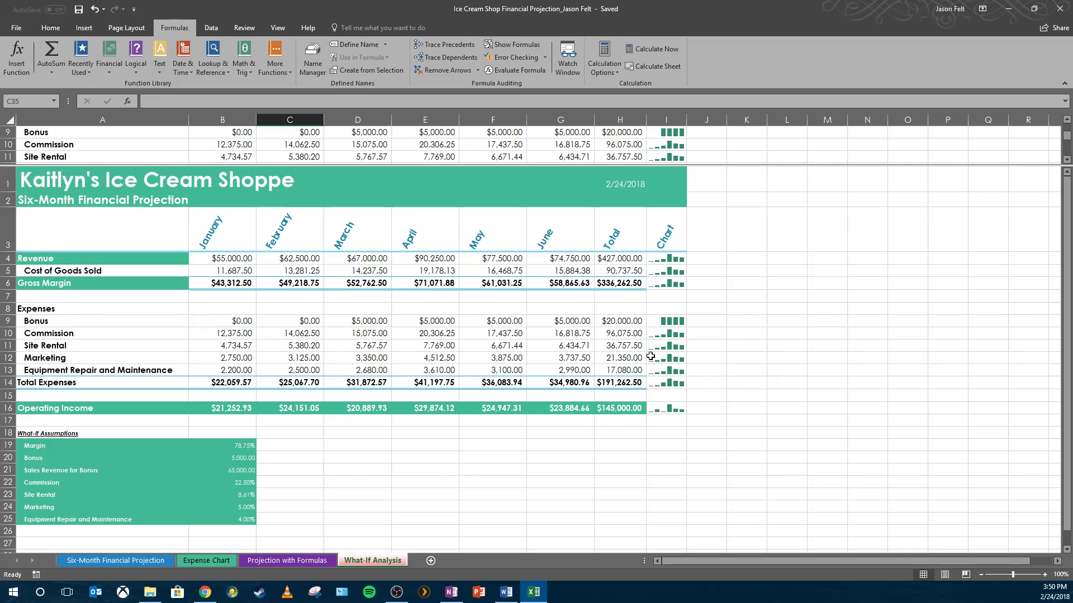
Step: Remove the window split from the What-If Analysis sheet and show it from row 1
click(277, 29)
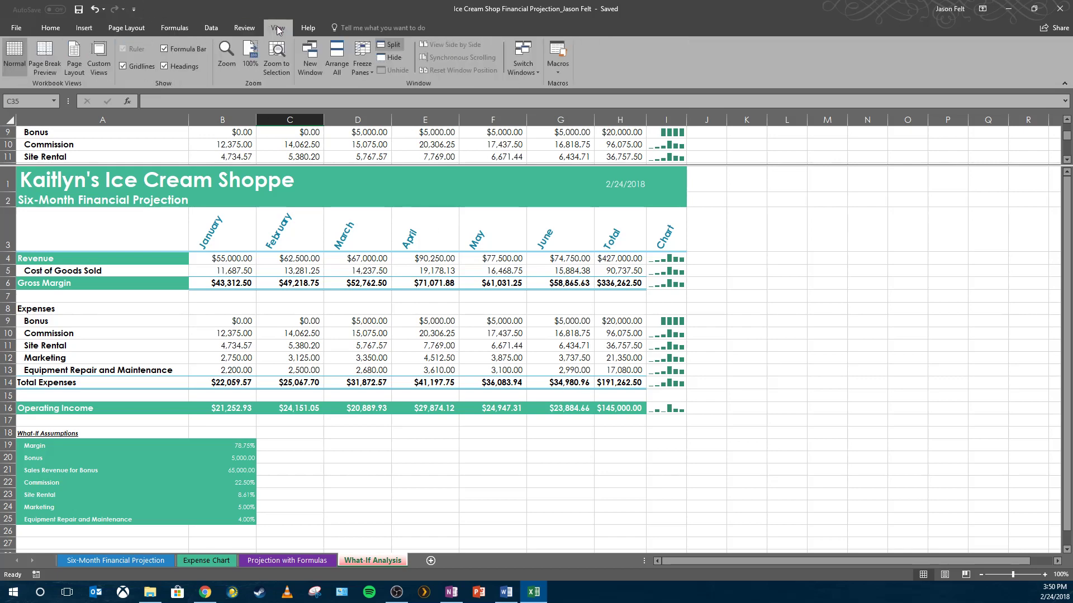
click(389, 45)
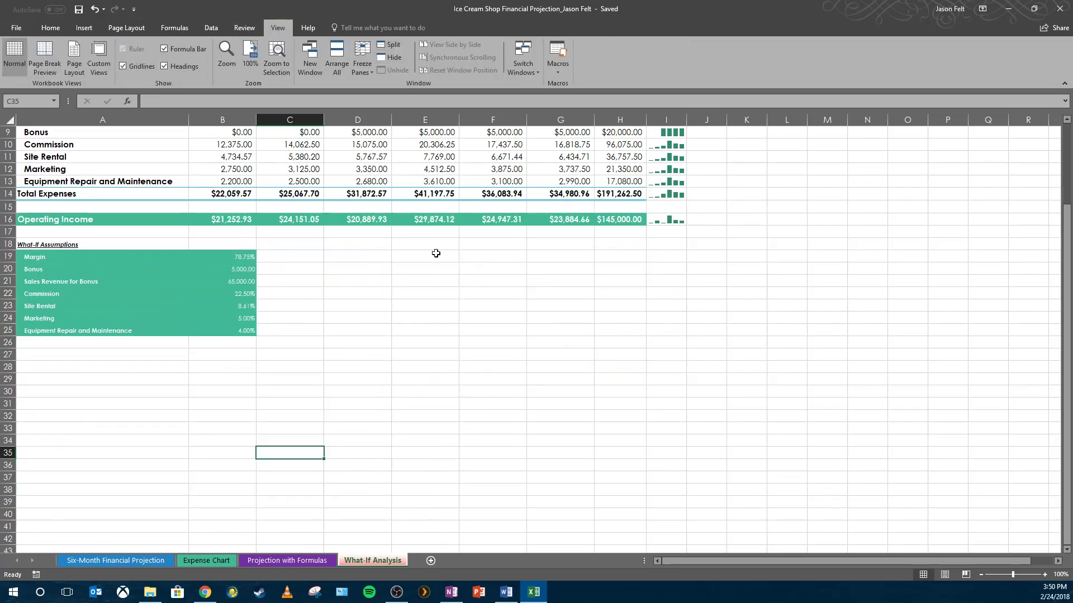
click(402, 270)
scroll(399, 270, up, 3)
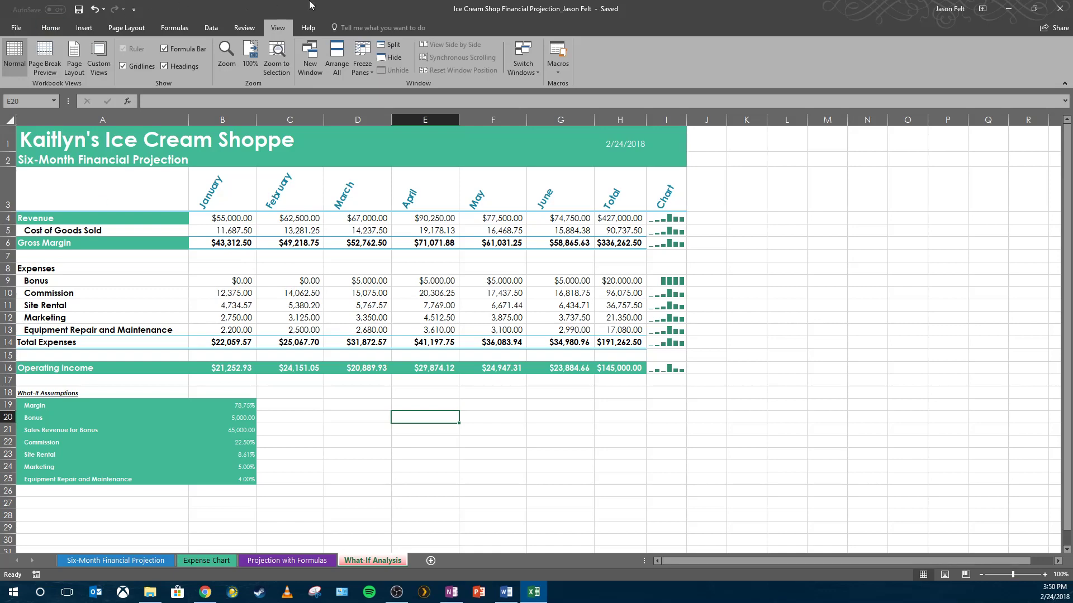
Step: Examine the print preview of the entire workbook, checking how the chart and the Projection with Formulas sheet are laid out on pages
click(21, 28)
click(29, 161)
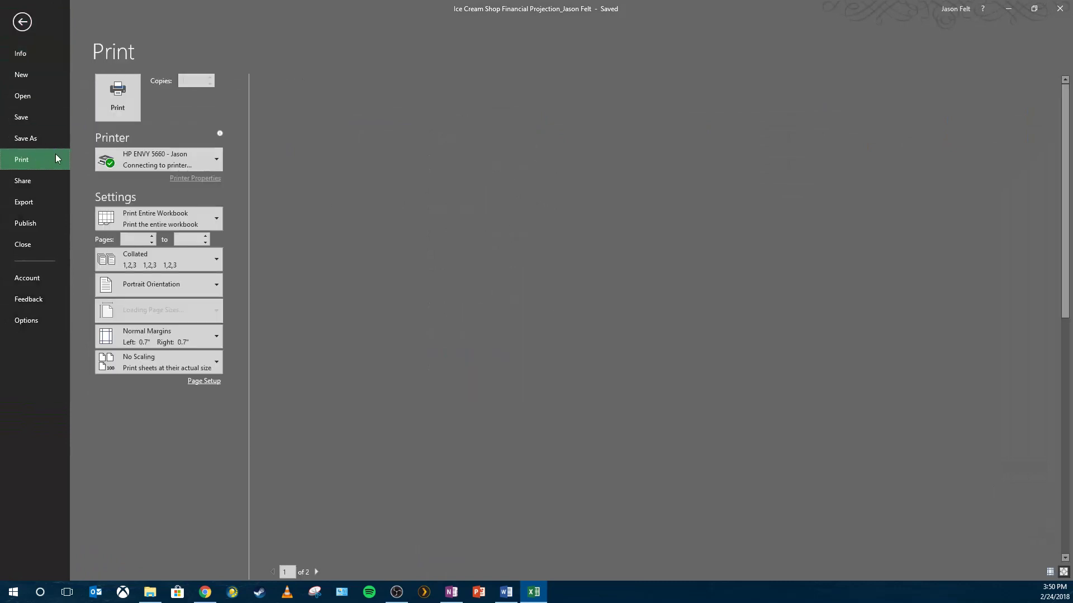
click(317, 572)
scroll(419, 335, up, 1)
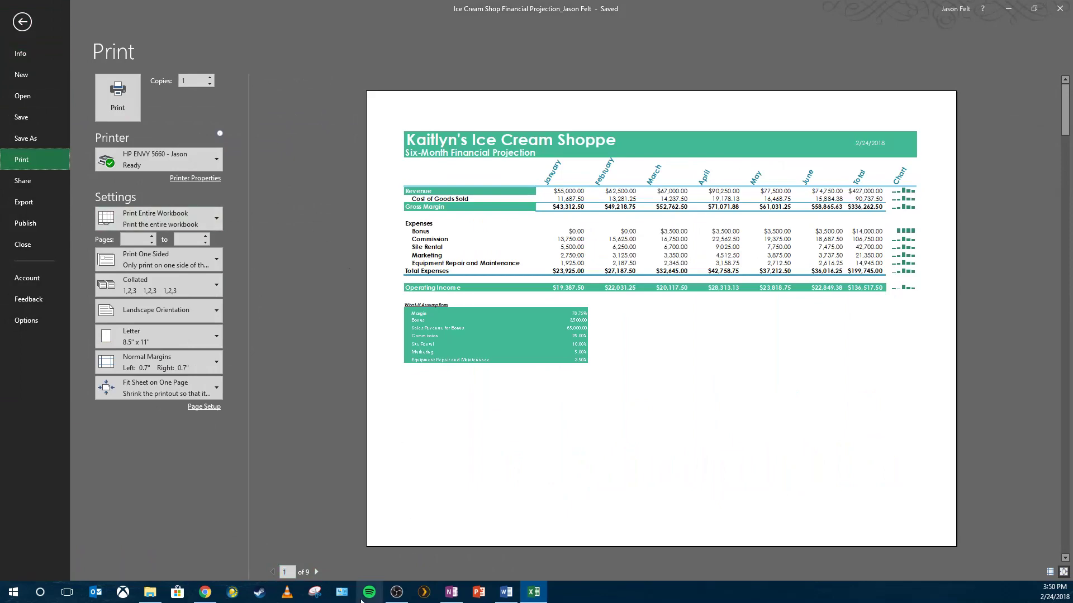
click(315, 573)
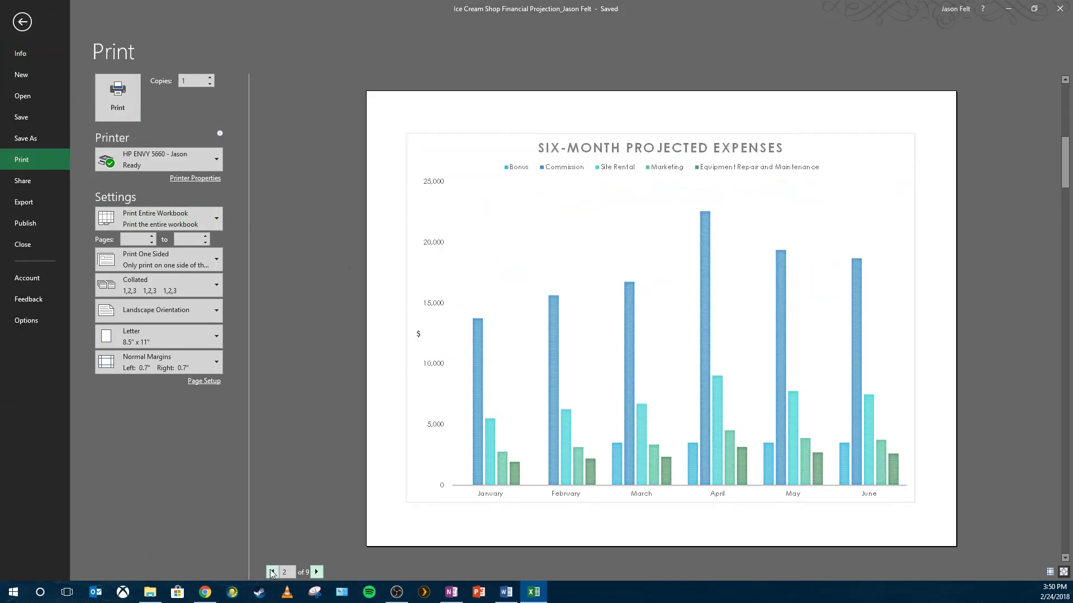
click(272, 572)
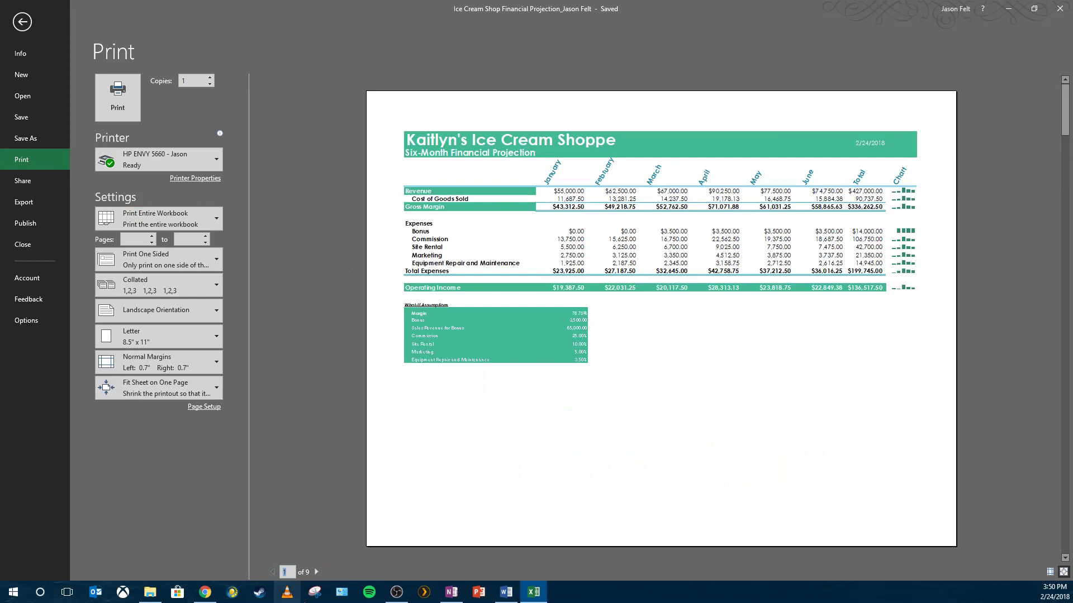
click(317, 572)
click(317, 572)
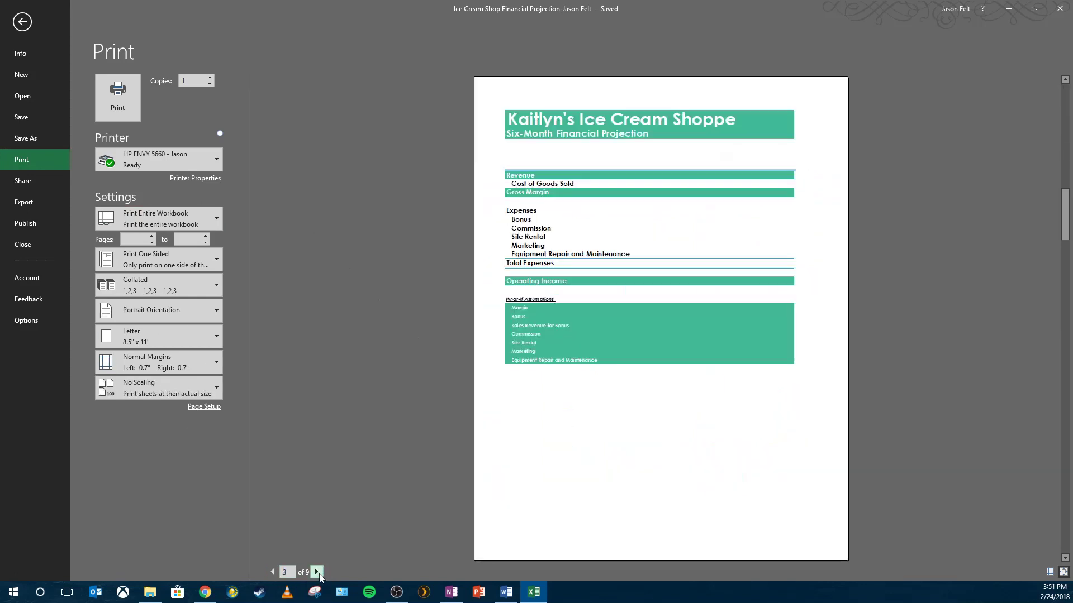
click(316, 573)
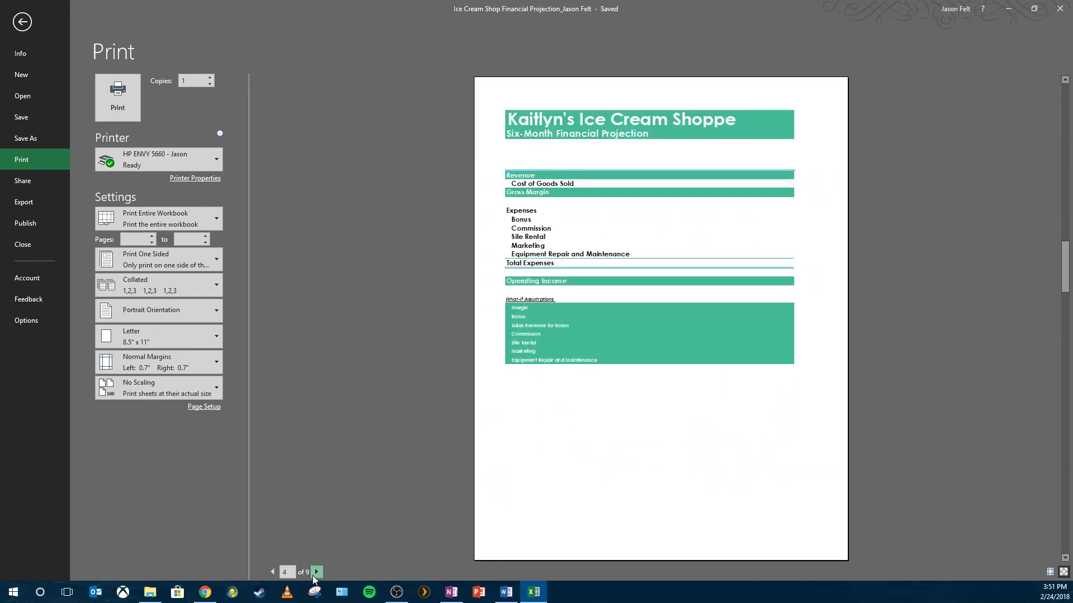
click(316, 572)
click(273, 572)
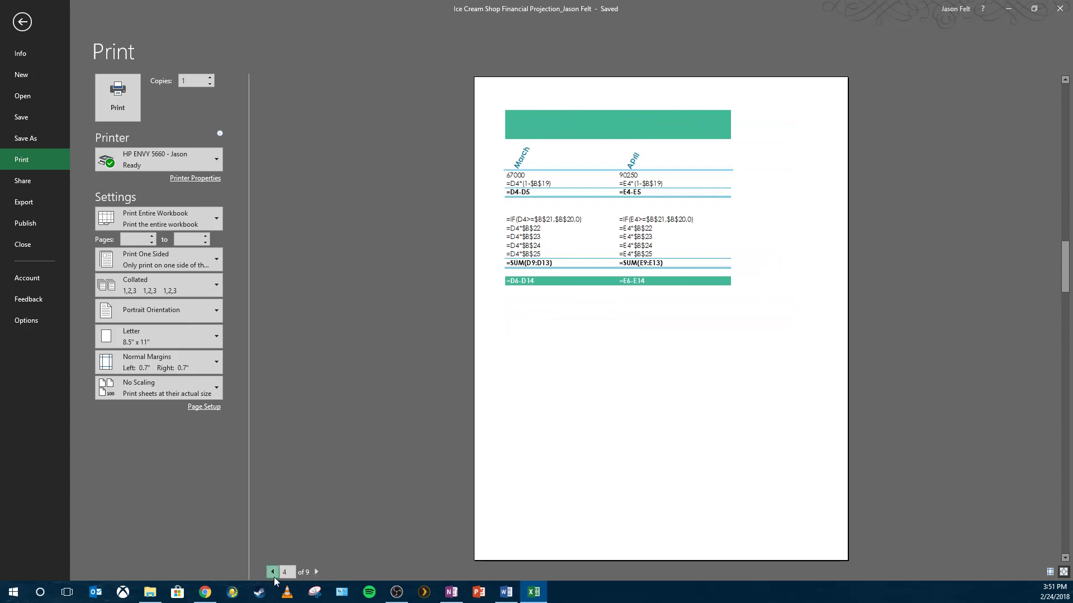
click(272, 572)
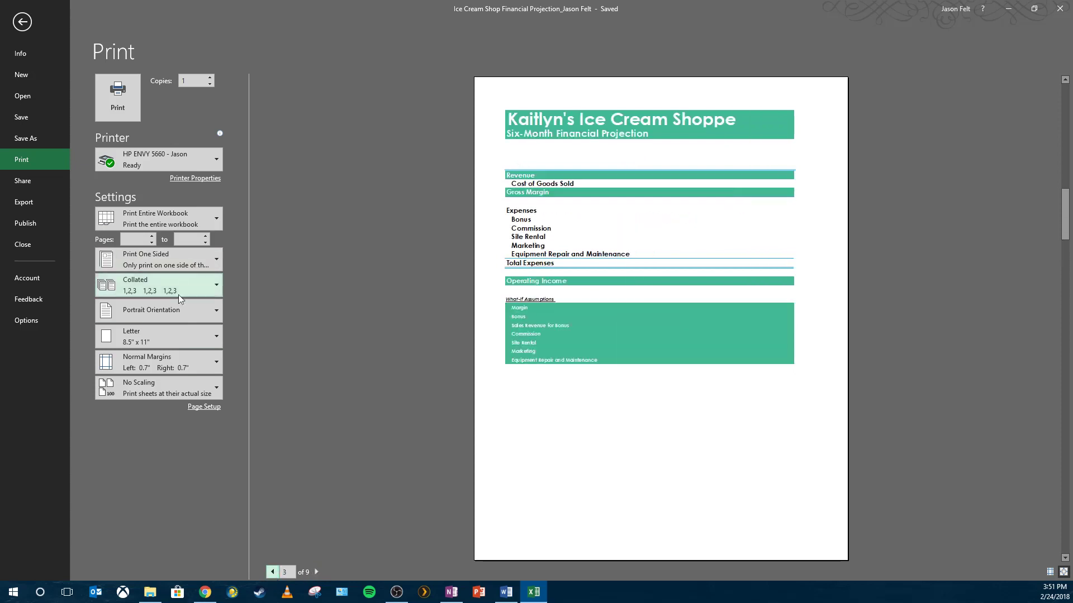
Step: Set the Projection with Formulas printout to landscape orientation and scale it to Fit Sheet on One Page
click(173, 311)
click(180, 363)
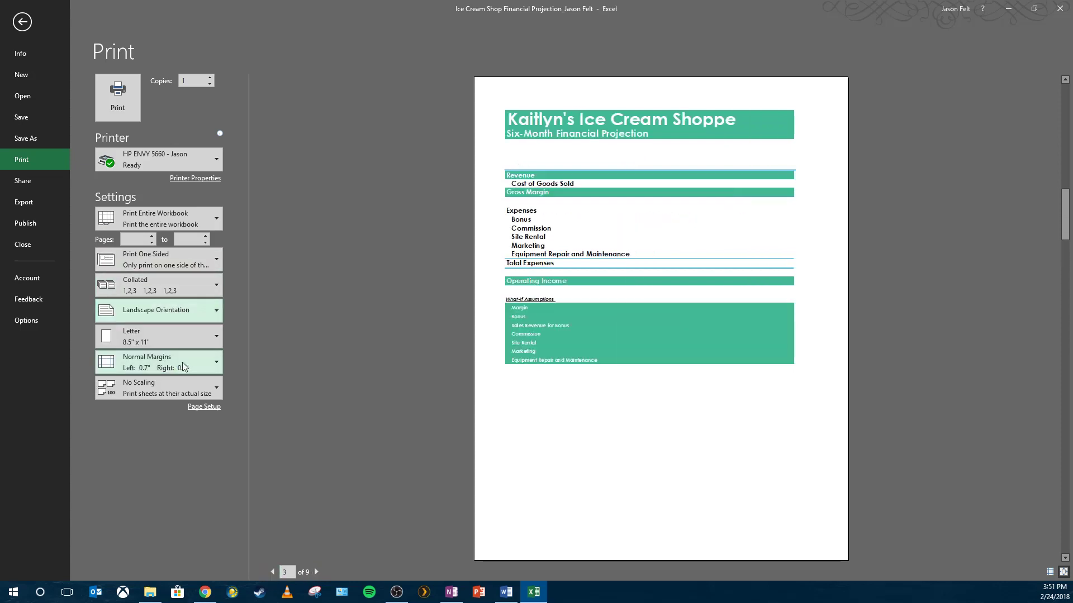
click(316, 572)
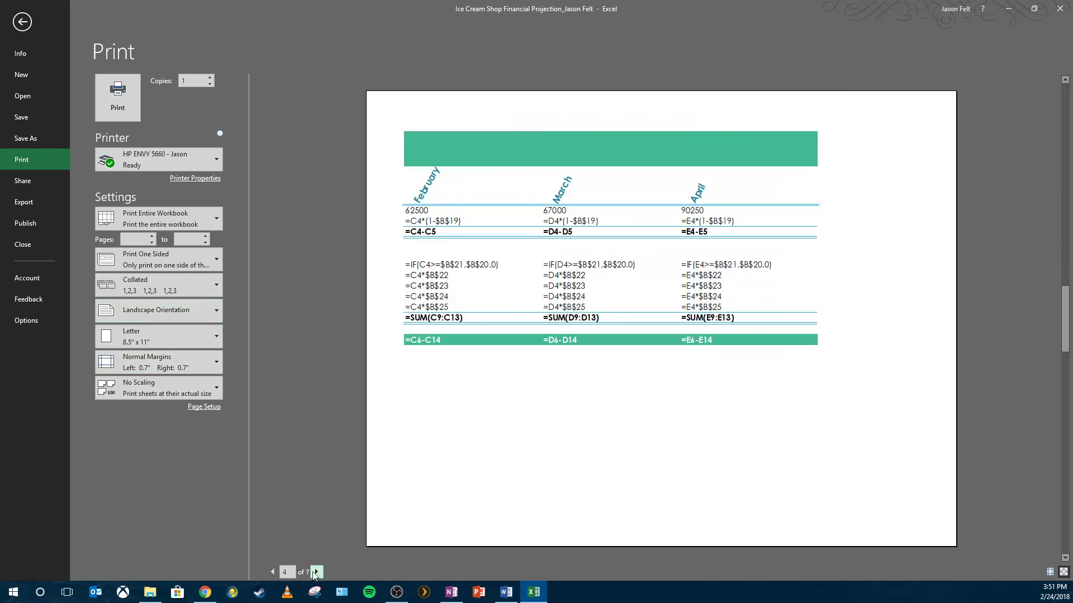
click(270, 573)
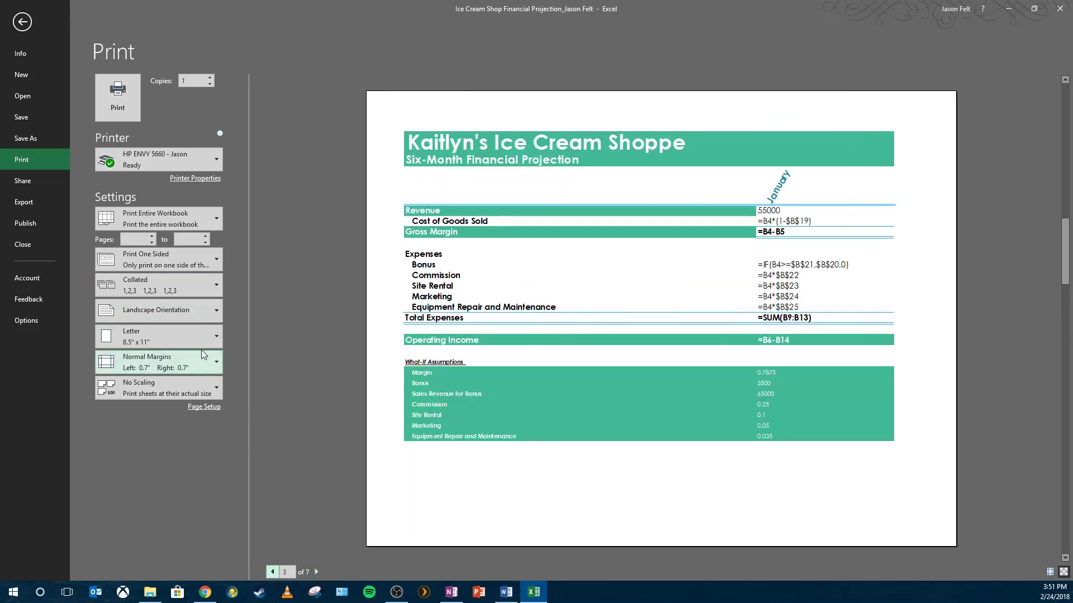
click(162, 384)
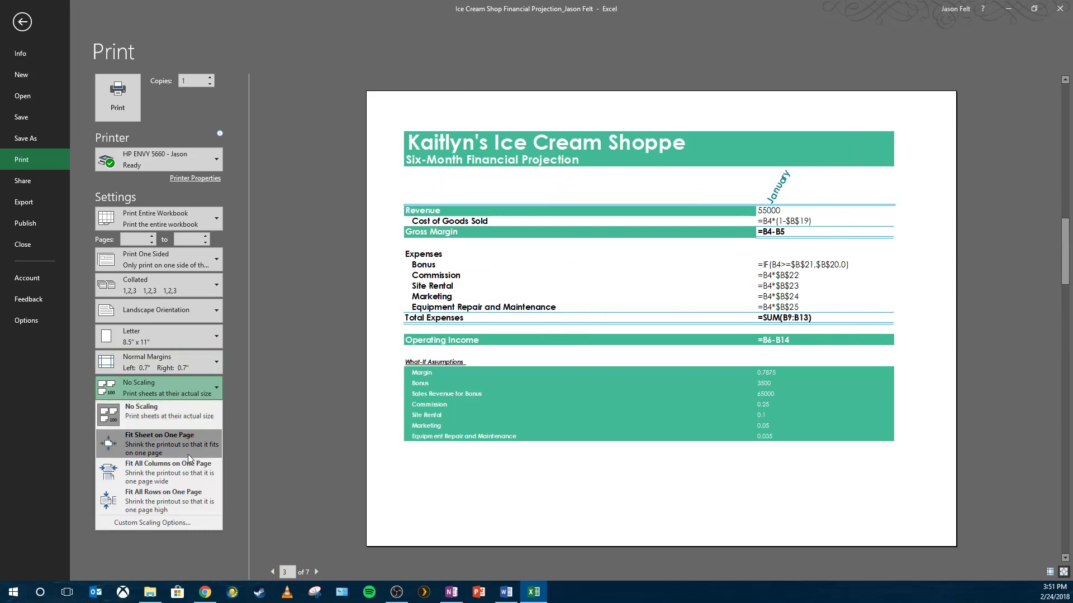
click(189, 444)
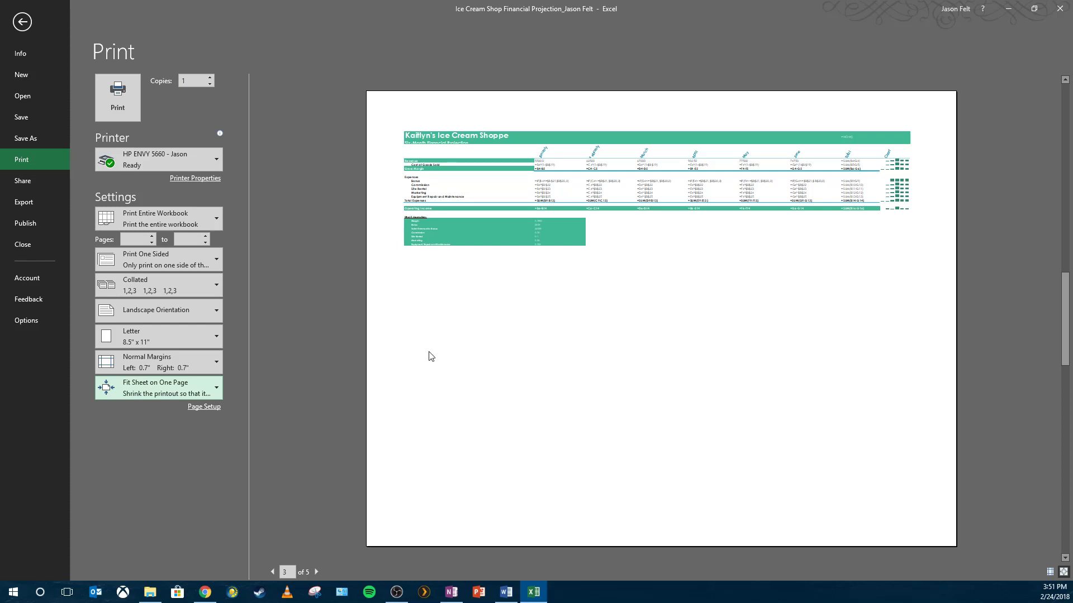
Step: Set the What-If Analysis printout to landscape orientation and scale it to Fit Sheet on One Page
click(316, 572)
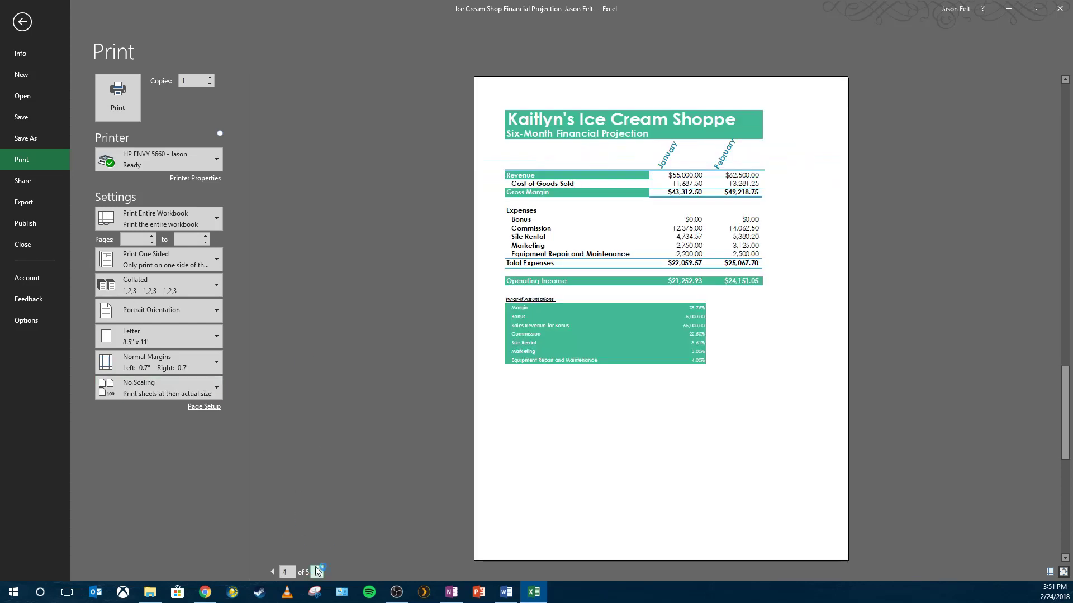
click(163, 307)
click(162, 363)
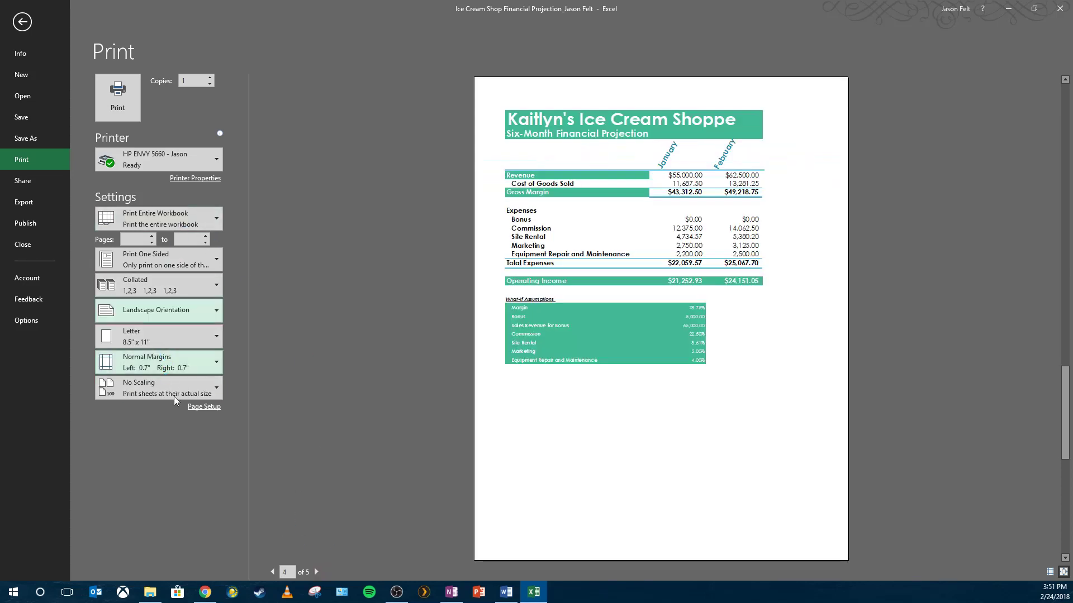
click(173, 396)
click(195, 443)
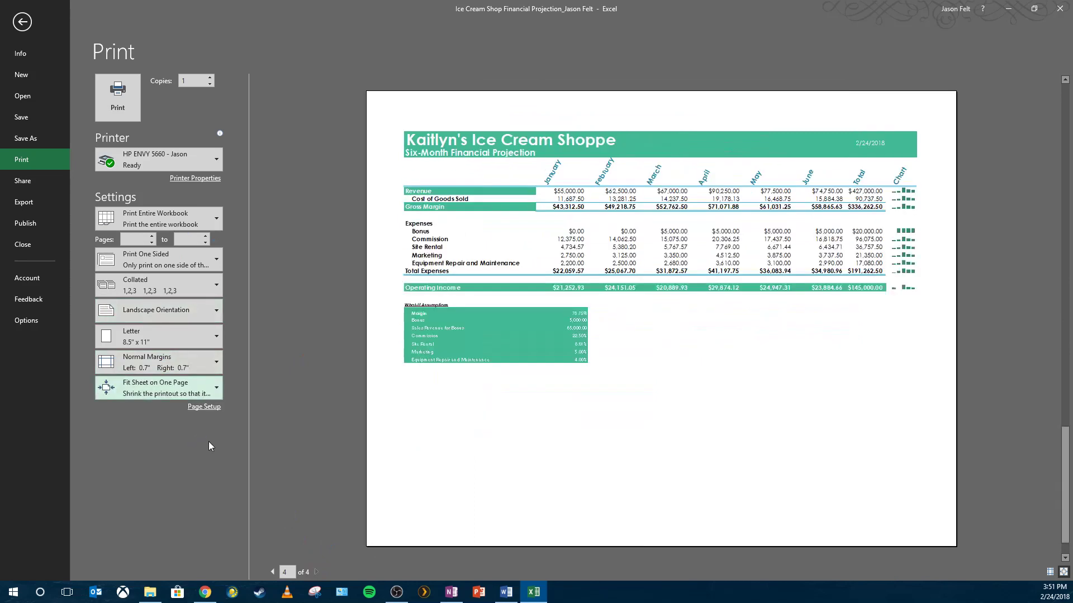
Step: Review the preceding preview pages back to page 1 and check the print range options, keeping Print Entire Workbook
click(272, 572)
click(272, 572)
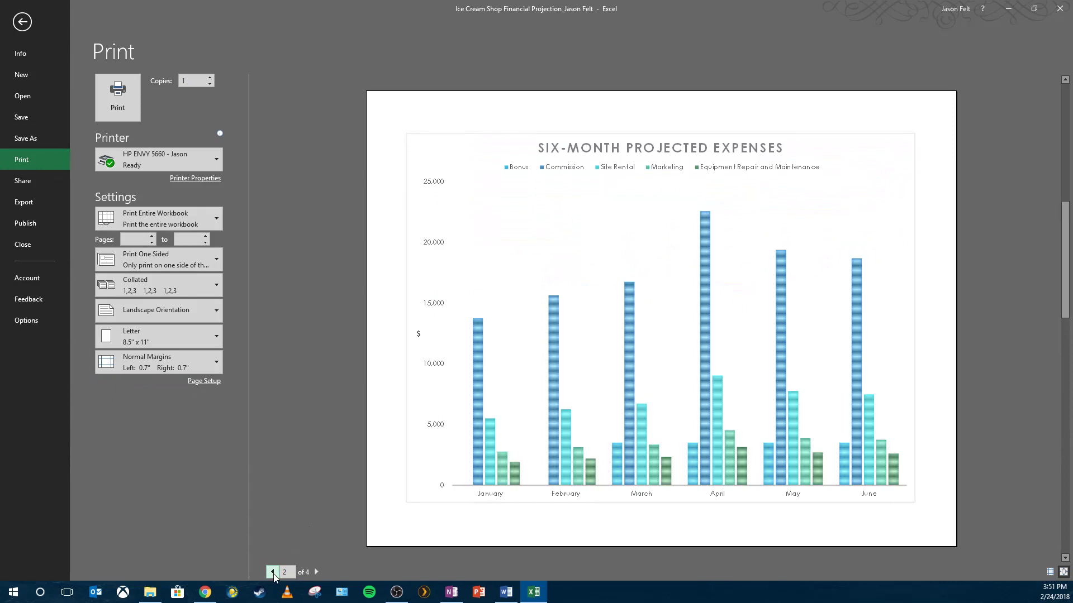
click(273, 572)
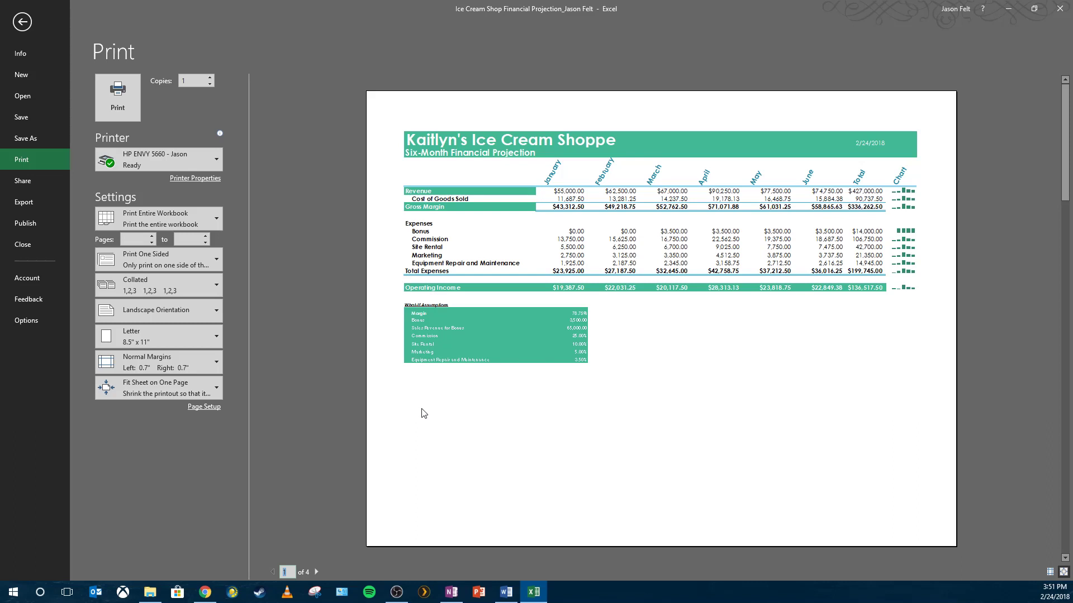
click(189, 214)
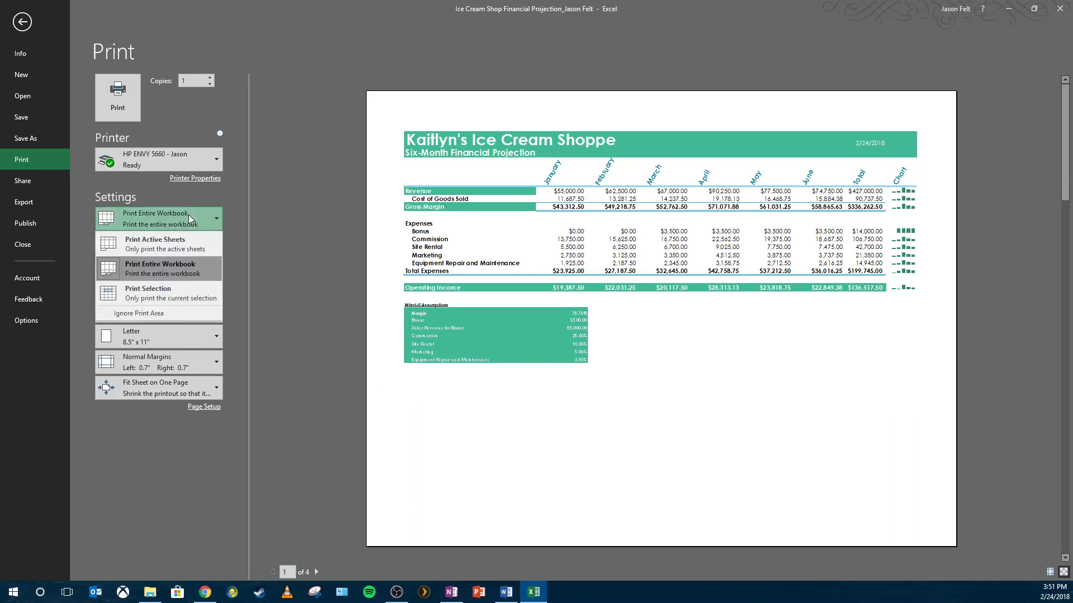
click(189, 215)
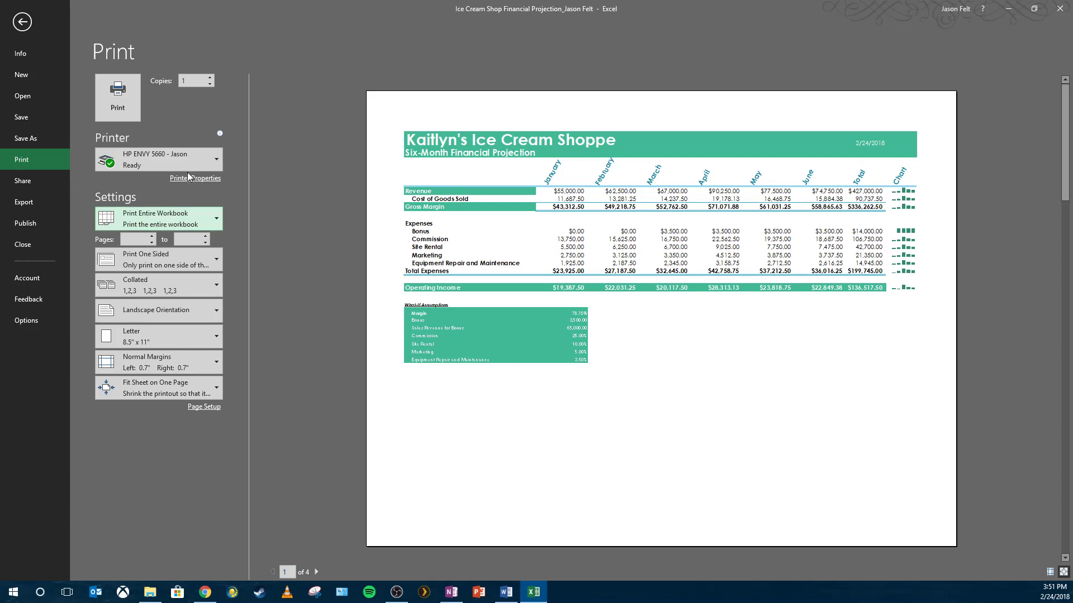
Step: Choose Microsoft Print to PDF as the printer for the workbook
mouse_move(189, 171)
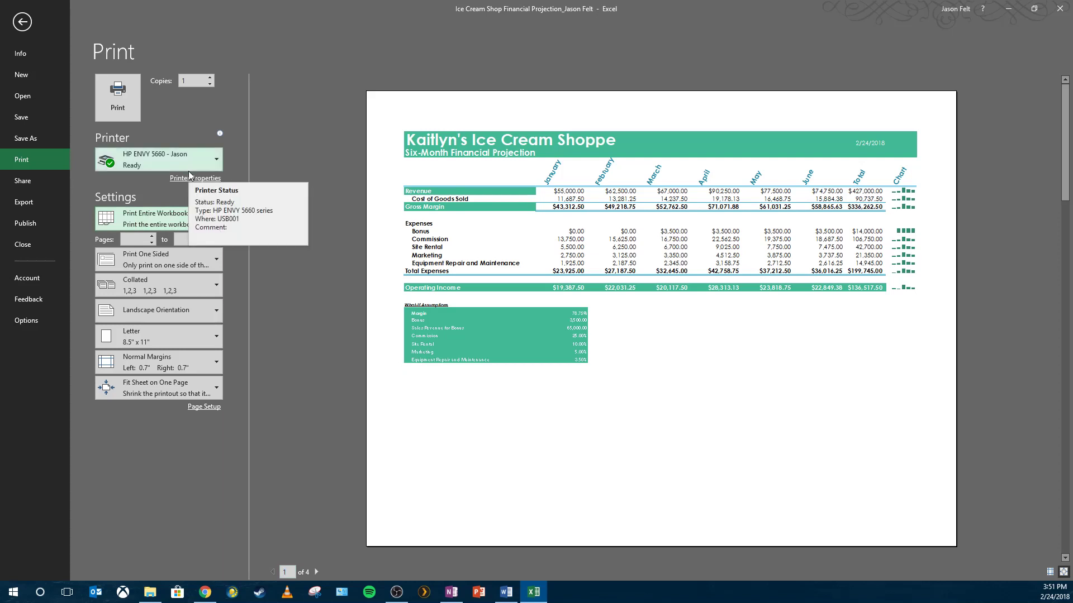
click(190, 157)
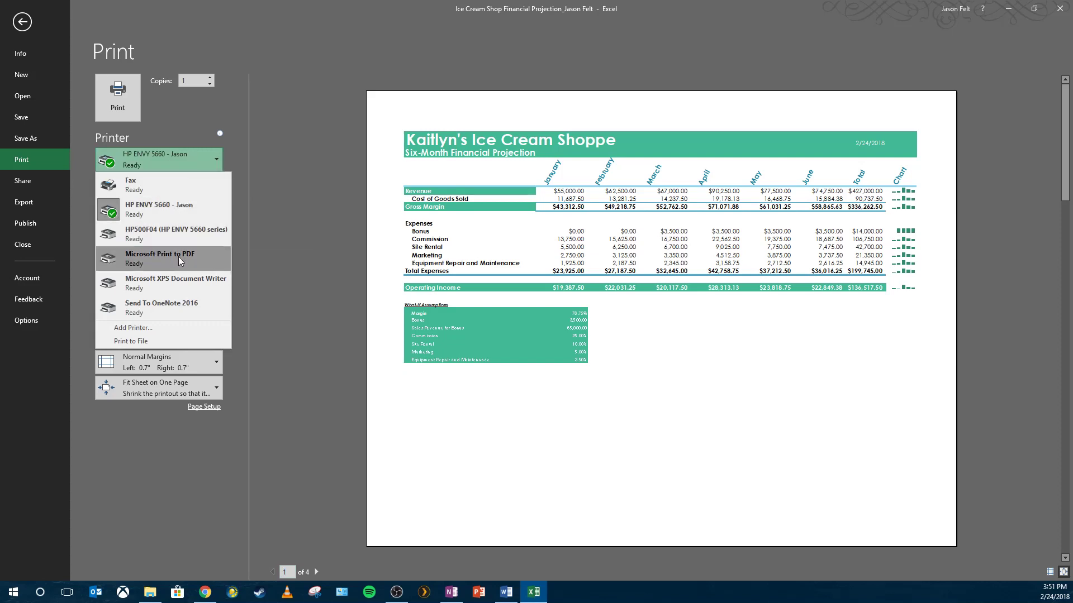
mouse_move(178, 263)
click(347, 206)
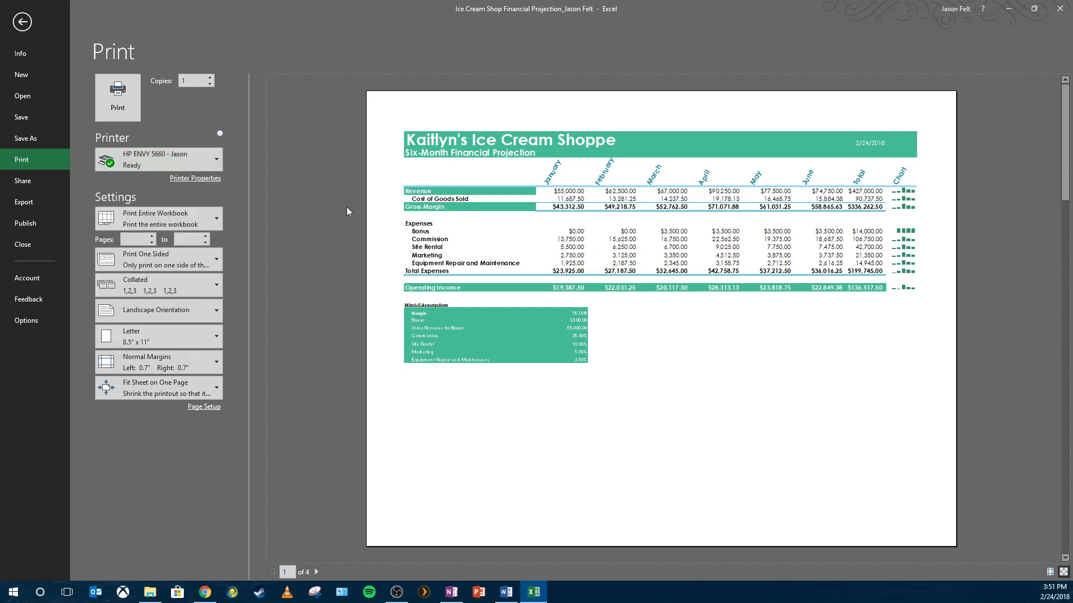
click(193, 156)
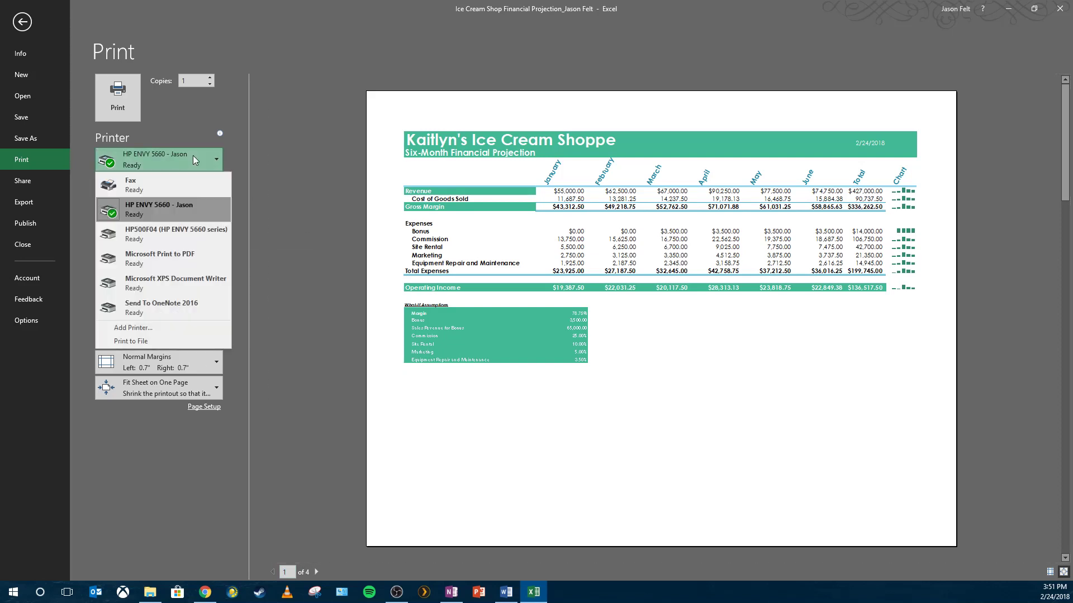
click(195, 259)
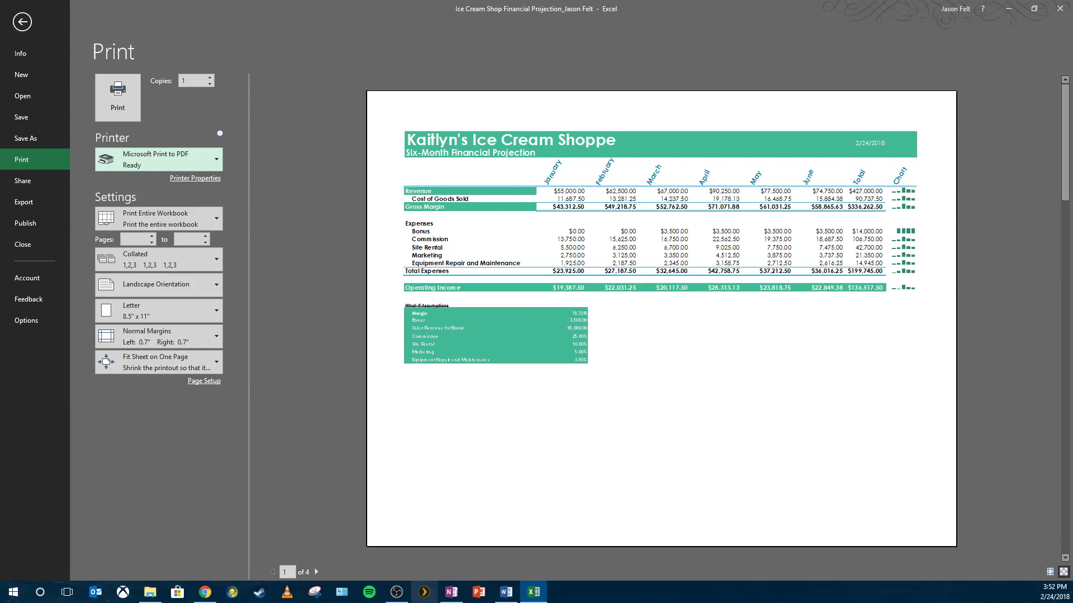
Step: Choose Send To OneNote 2016 as the printer and return to the What-If Analysis sheet without printing
click(451, 593)
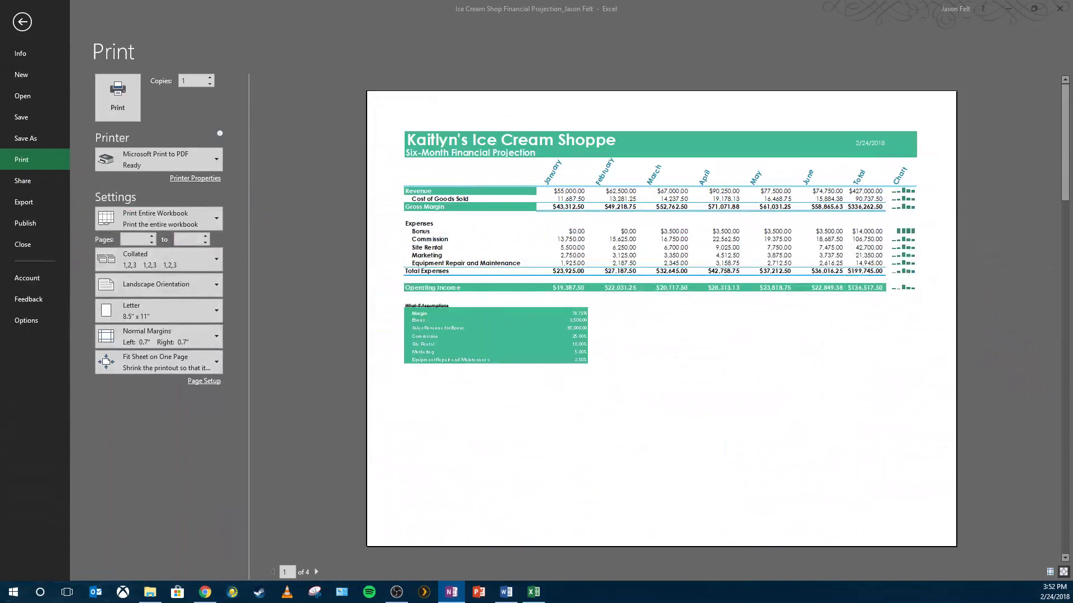
click(122, 156)
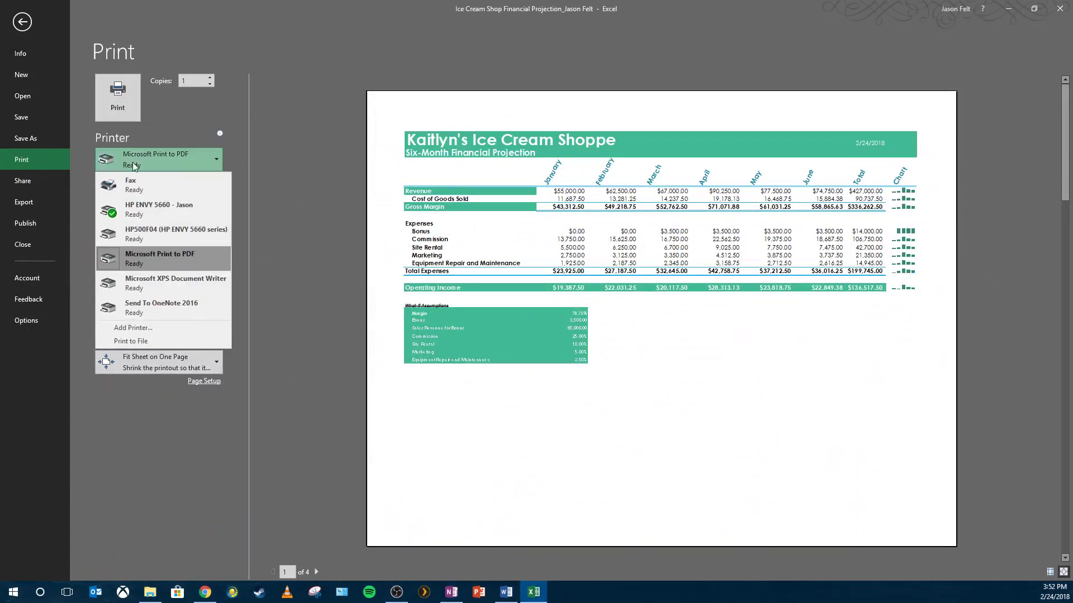
click(195, 304)
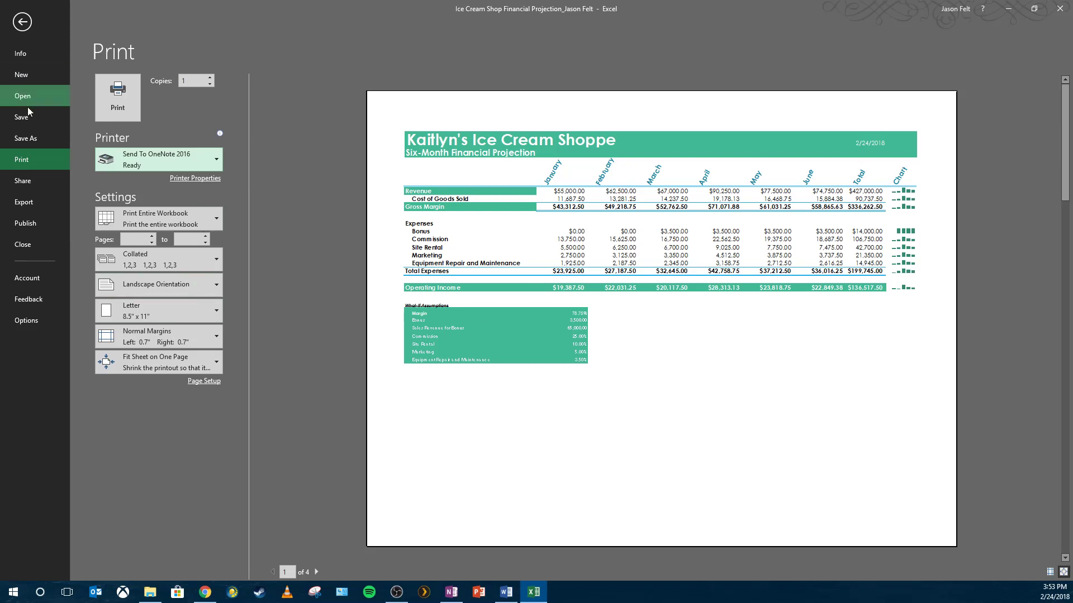
key(Escape)
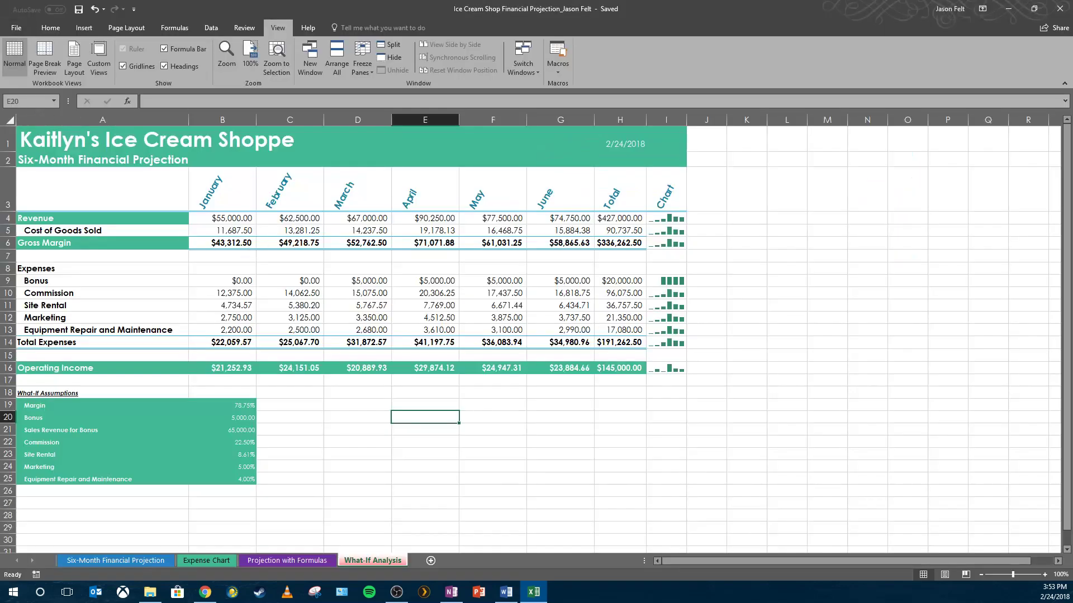